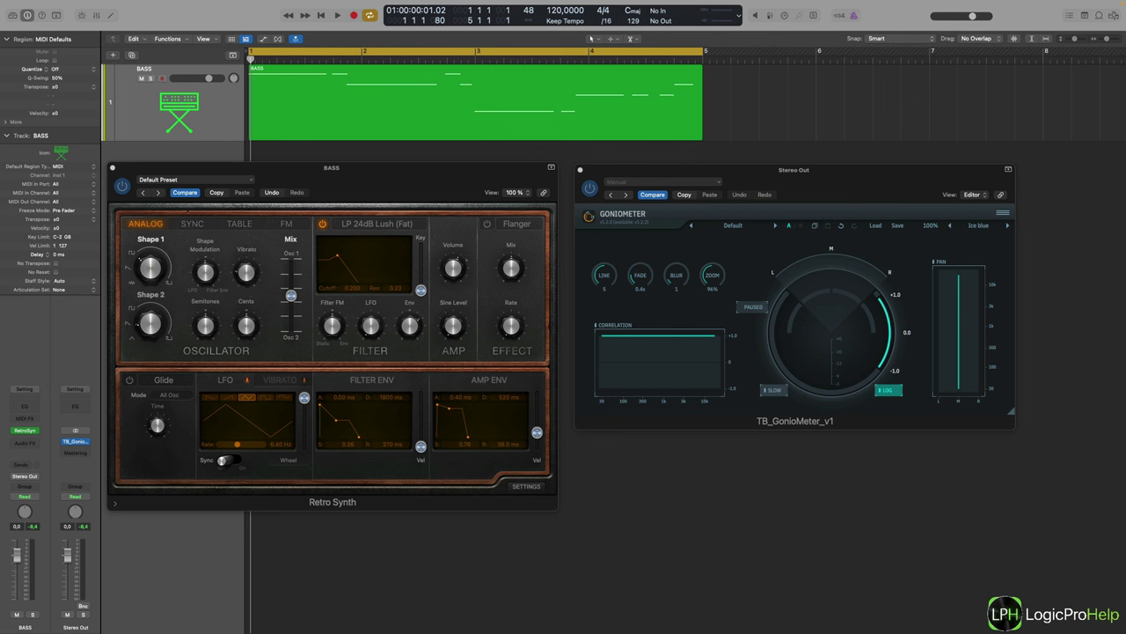
- Show the Retro Synth's global and controller settings for the BASS track and move its window slightly down
{"action": "left_click", "coordinate": [146, 117]}
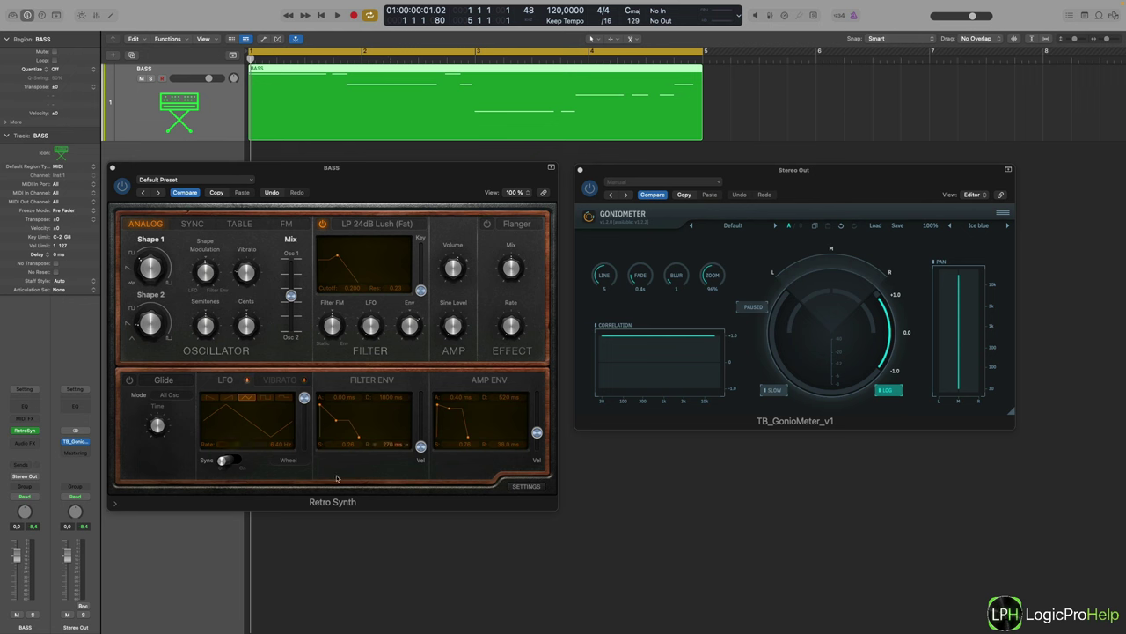
{"action": "left_click", "coordinate": [532, 487]}
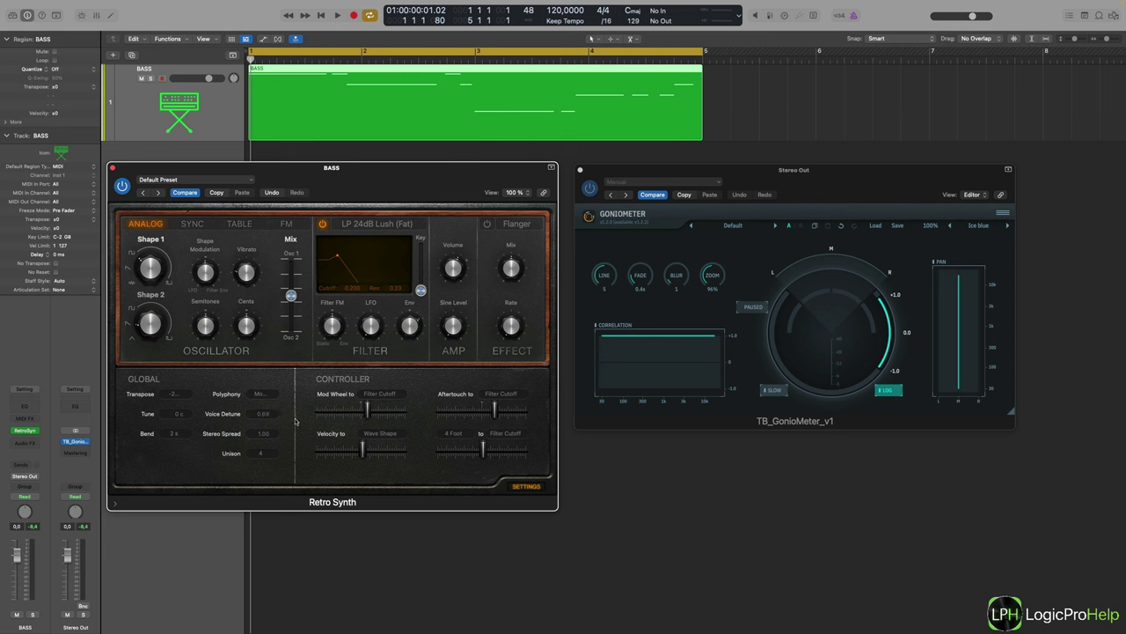
{"action": "left_click_drag", "start_coordinate": [345, 181], "coordinate": [336, 224]}
{"action": "left_click", "coordinate": [355, 173]}
- Play the bass loop, resume the paused Goniometer on the Stereo Out to view the stereo image, and stop playback
{"action": "key", "text": "space"}
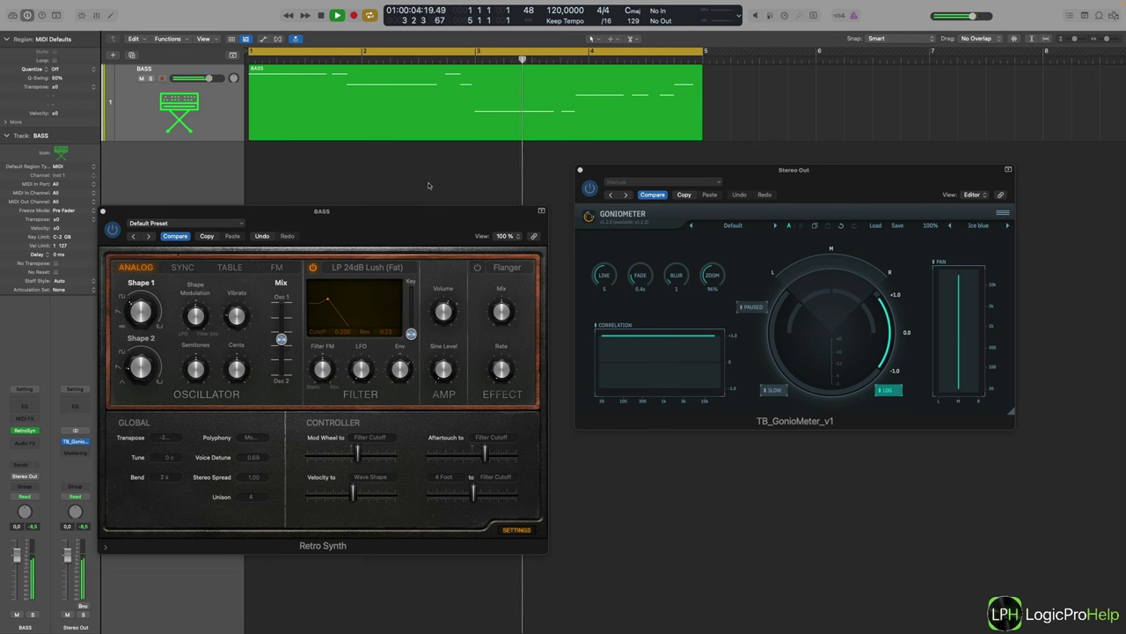
{"action": "left_click", "coordinate": [789, 178]}
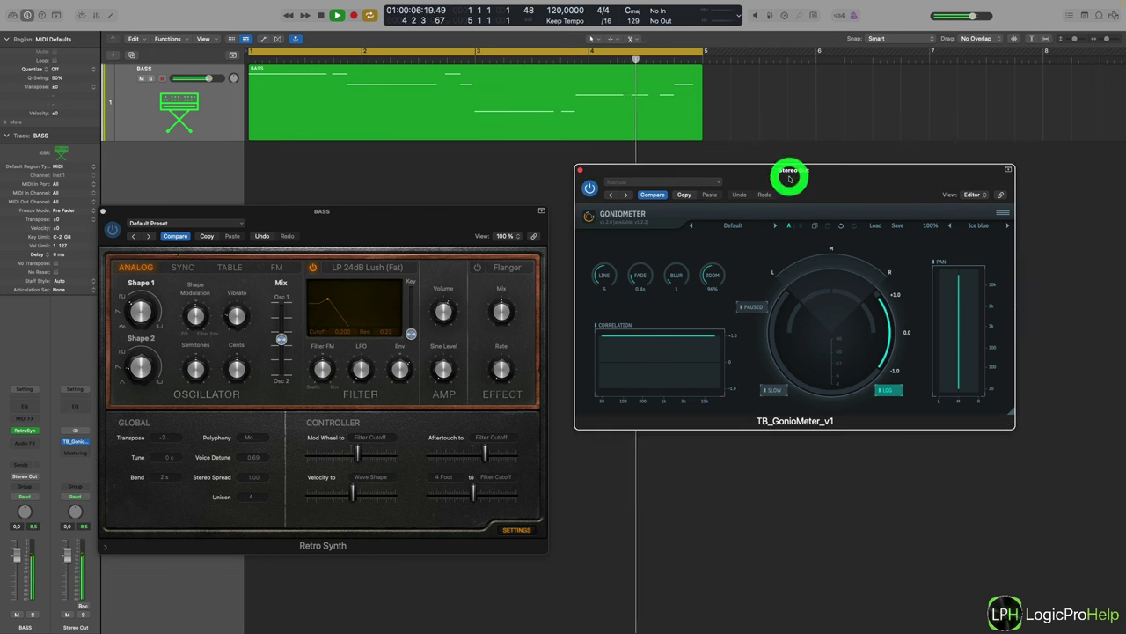
{"action": "left_click", "coordinate": [591, 187]}
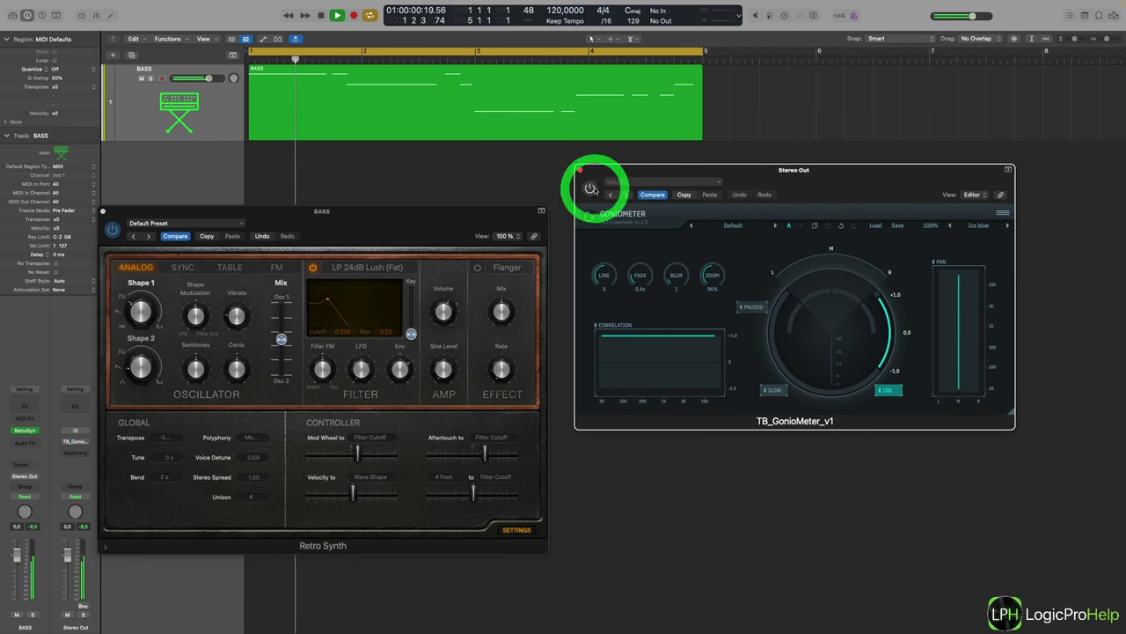
{"action": "left_click", "coordinate": [591, 188]}
{"action": "left_click", "coordinate": [749, 314]}
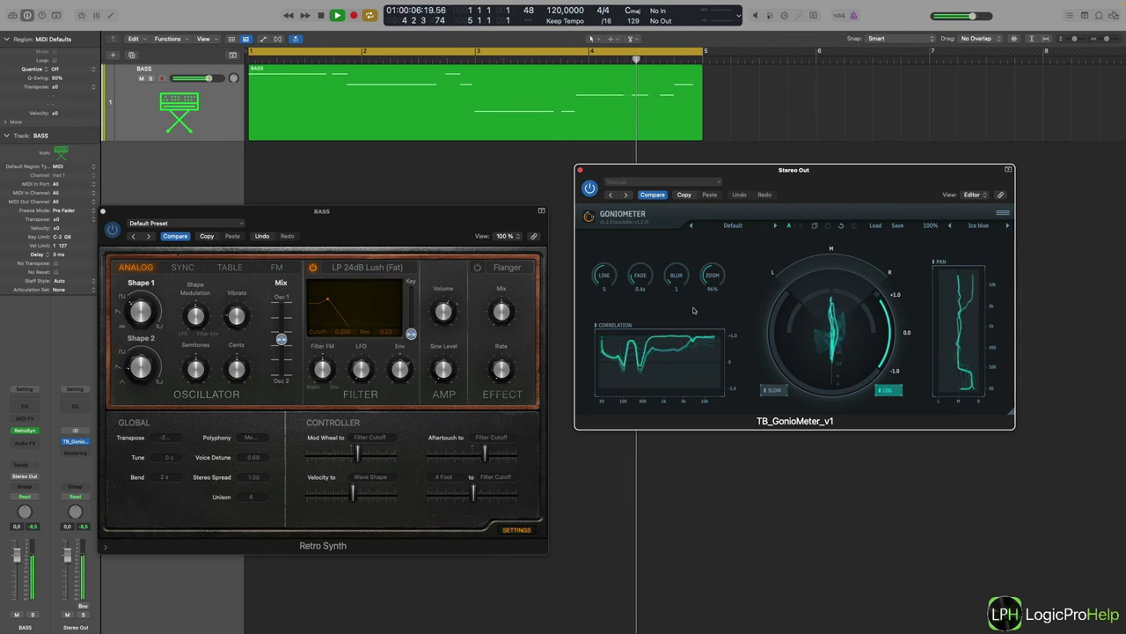
{"action": "key", "text": "space"}
- Add a Linear Phase EQ to the BASS channel and play short passages to view the spectrum in its analyzer
{"action": "left_click_drag", "start_coordinate": [421, 233], "coordinate": [433, 207]}
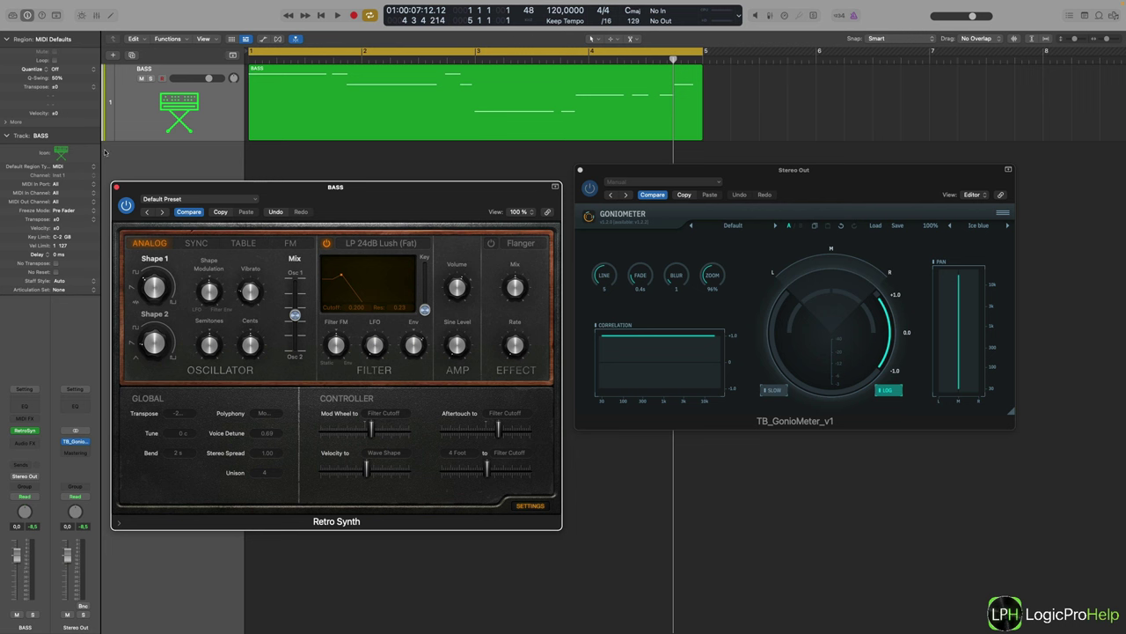
{"action": "left_click", "coordinate": [25, 405], "text": "shift"}
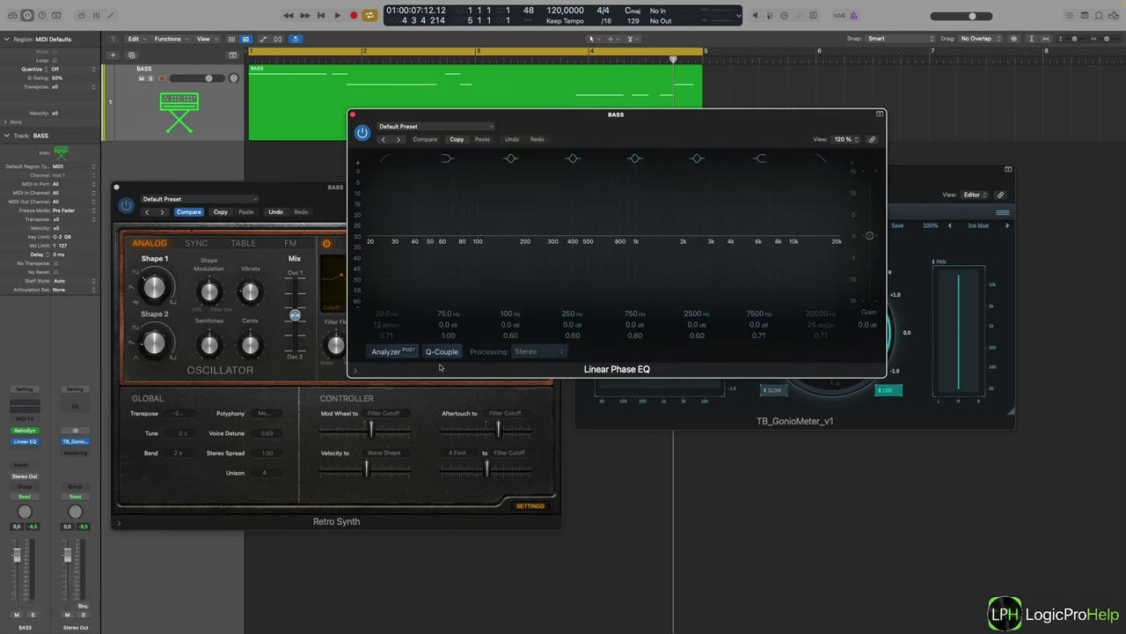
{"action": "key", "text": "space"}
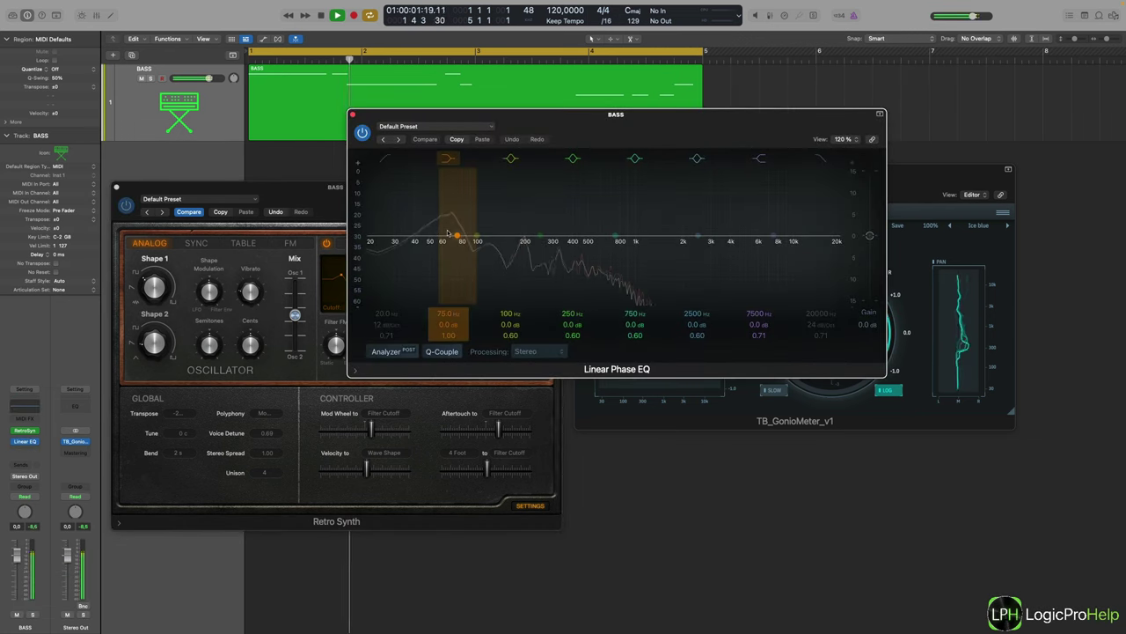
{"action": "key", "text": "space"}
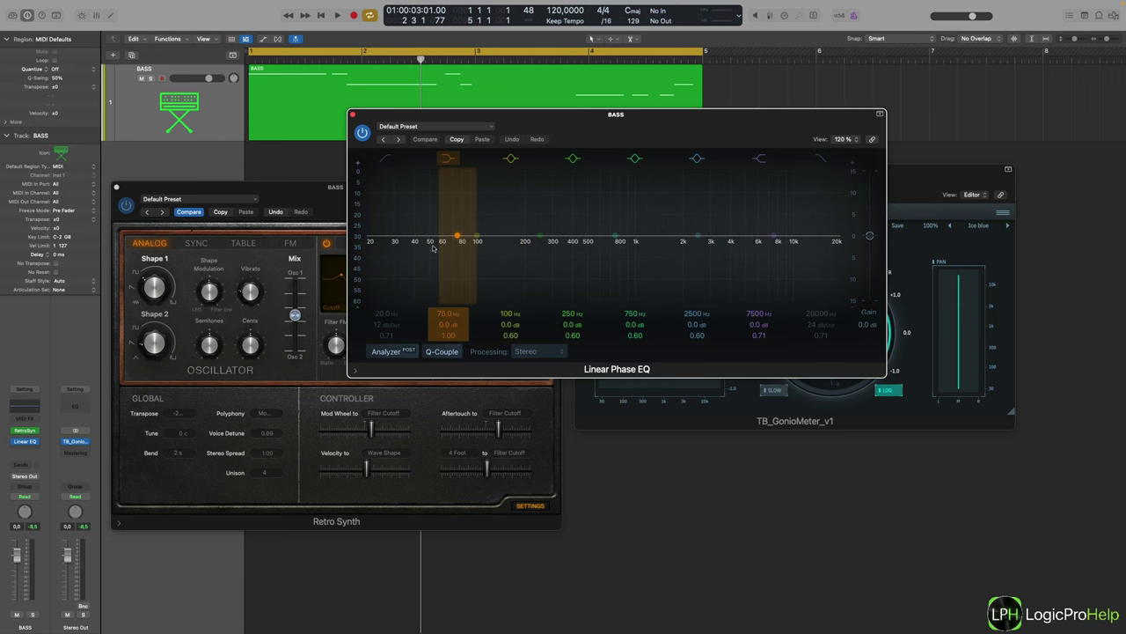
{"action": "key", "text": "space"}
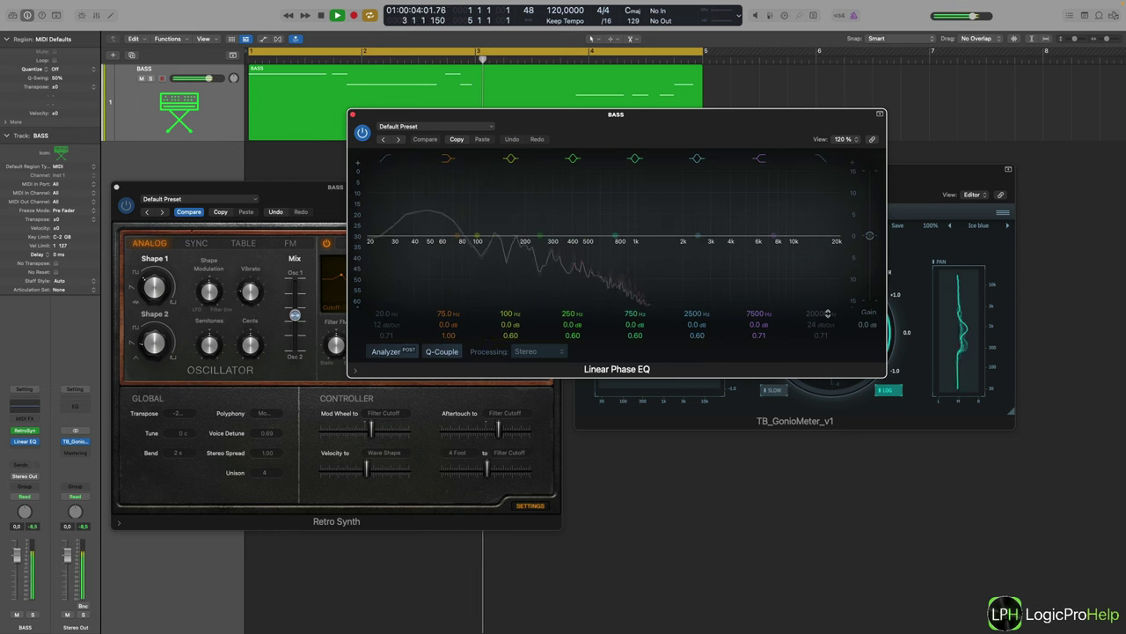
{"action": "key", "text": "space"}
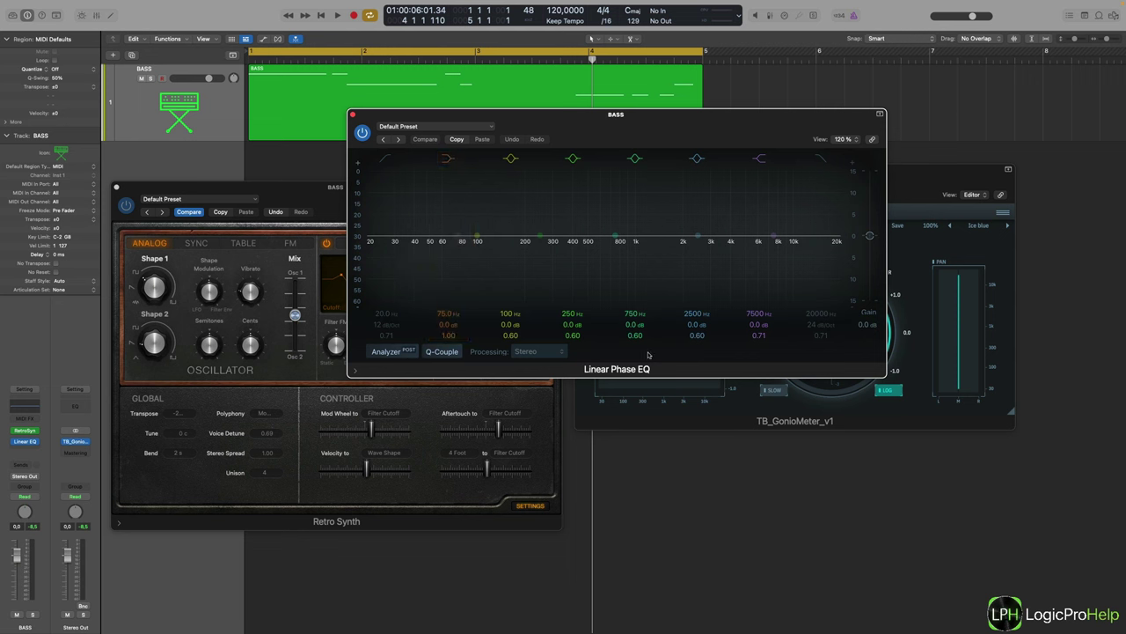
- Close the Retro Synth window and reposition the Linear Phase EQ window below the BASS region
{"action": "mouse_move", "coordinate": [447, 324]}
{"action": "left_mouse_down"}
{"action": "mouse_move", "coordinate": [451, 300]}
{"action": "mouse_move", "coordinate": [447, 330]}
{"action": "left_mouse_up"}
{"action": "left_click_drag", "start_coordinate": [573, 139], "coordinate": [587, 185]}
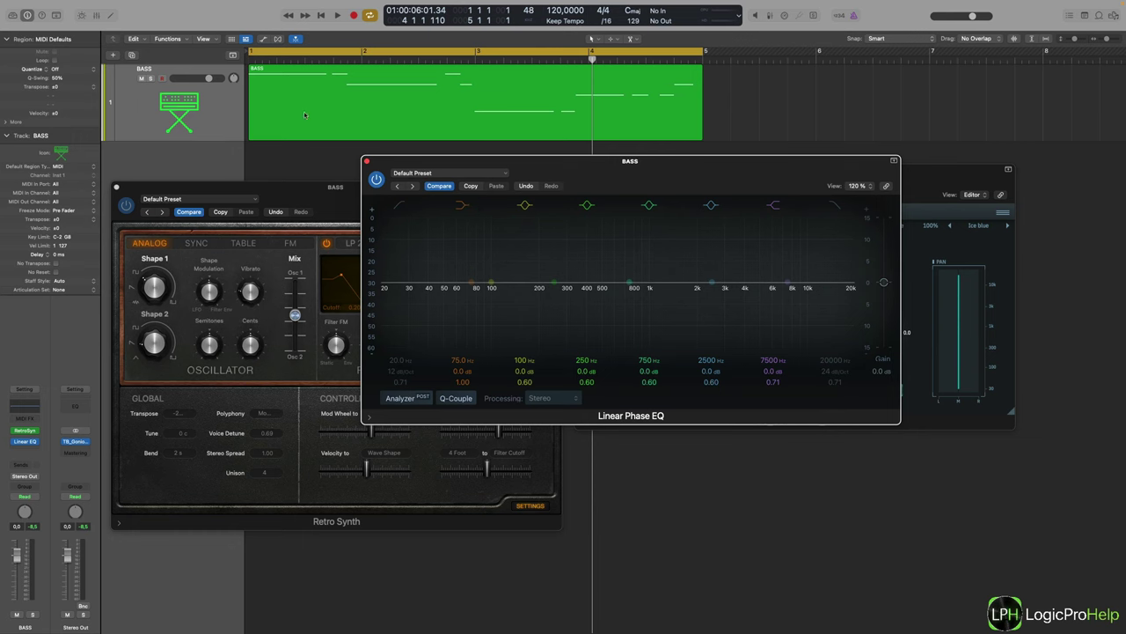
{"action": "left_click", "coordinate": [296, 202]}
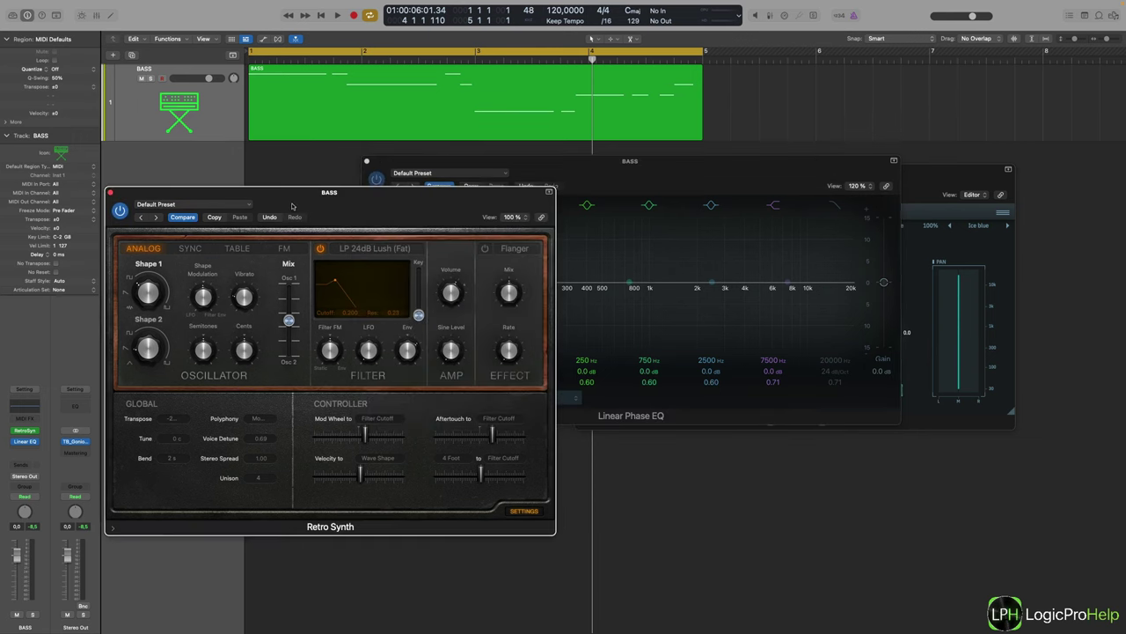
{"action": "mouse_move", "coordinate": [390, 219]}
{"action": "left_mouse_down"}
{"action": "mouse_move", "coordinate": [417, 235]}
{"action": "mouse_move", "coordinate": [426, 402]}
{"action": "mouse_move", "coordinate": [430, 357]}
{"action": "mouse_move", "coordinate": [396, 233]}
{"action": "left_mouse_up"}
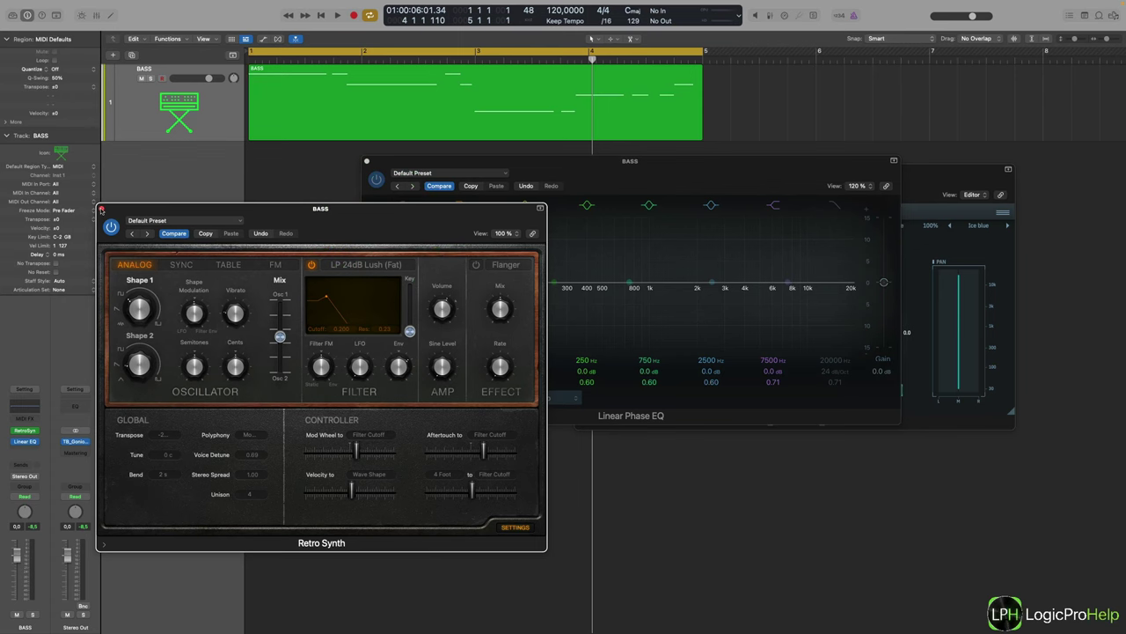
{"action": "left_click", "coordinate": [101, 209]}
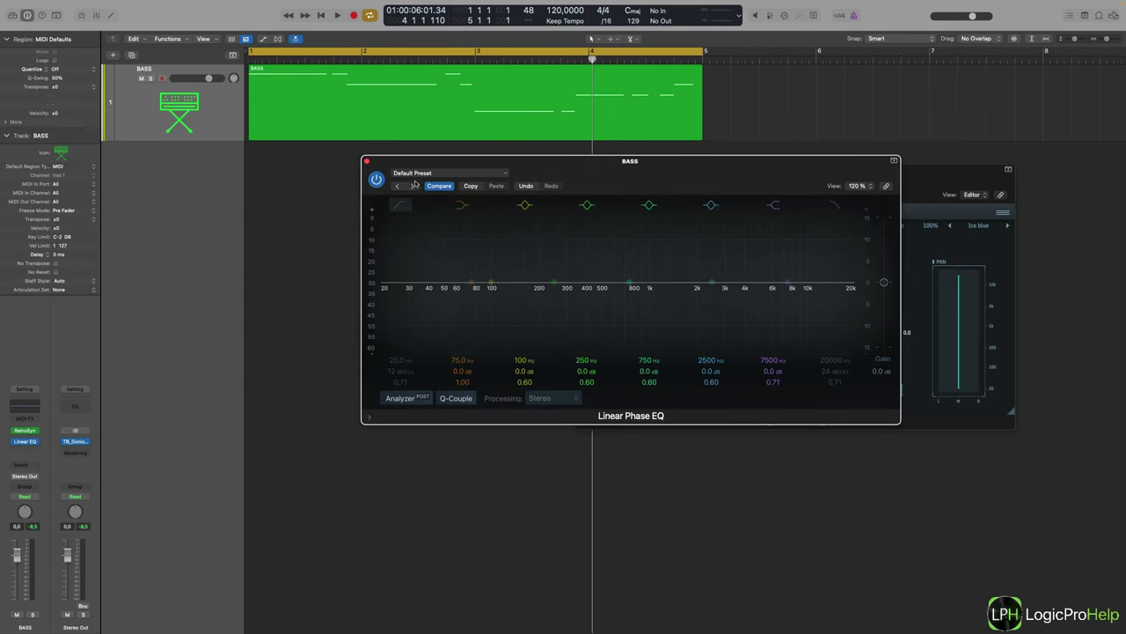
{"action": "left_click_drag", "start_coordinate": [419, 166], "coordinate": [358, 187]}
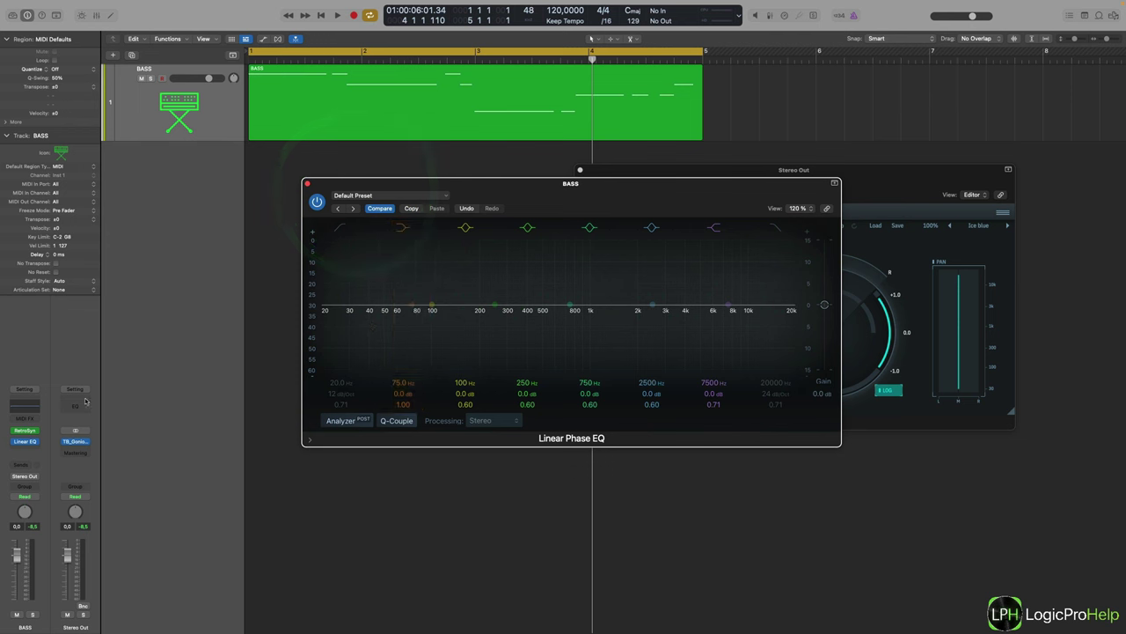
- Insert bx_control V2 after the Linear Phase EQ on the BASS channel and set its Mono-Maker to about 62 Hz
{"action": "left_click", "coordinate": [25, 451]}
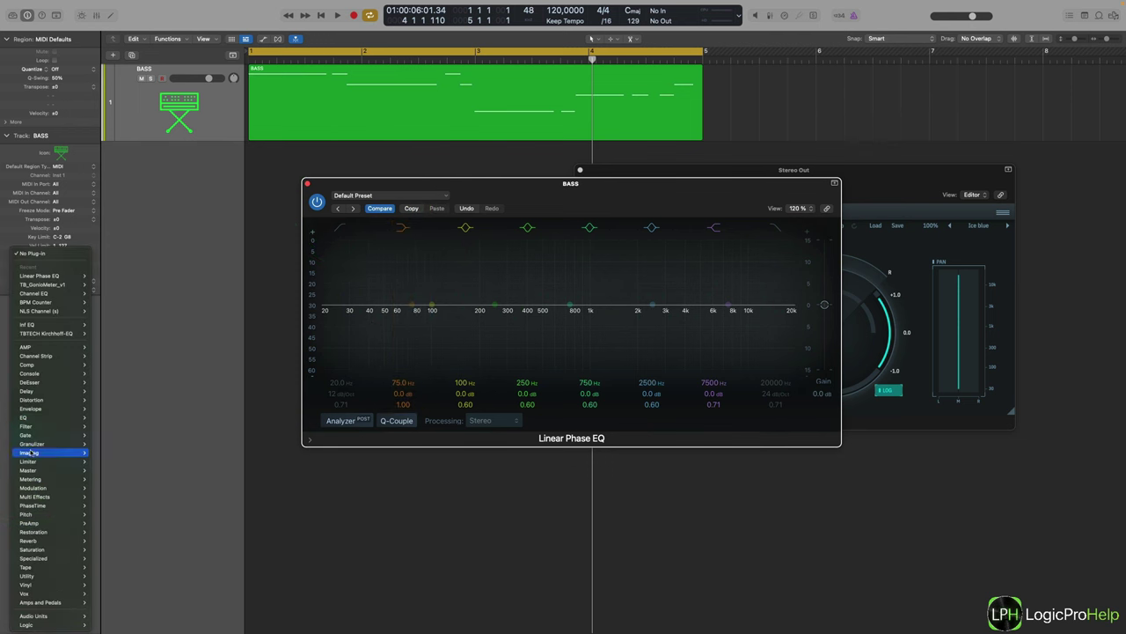
{"action": "mouse_move", "coordinate": [35, 452]}
{"action": "left_click", "coordinate": [107, 414]}
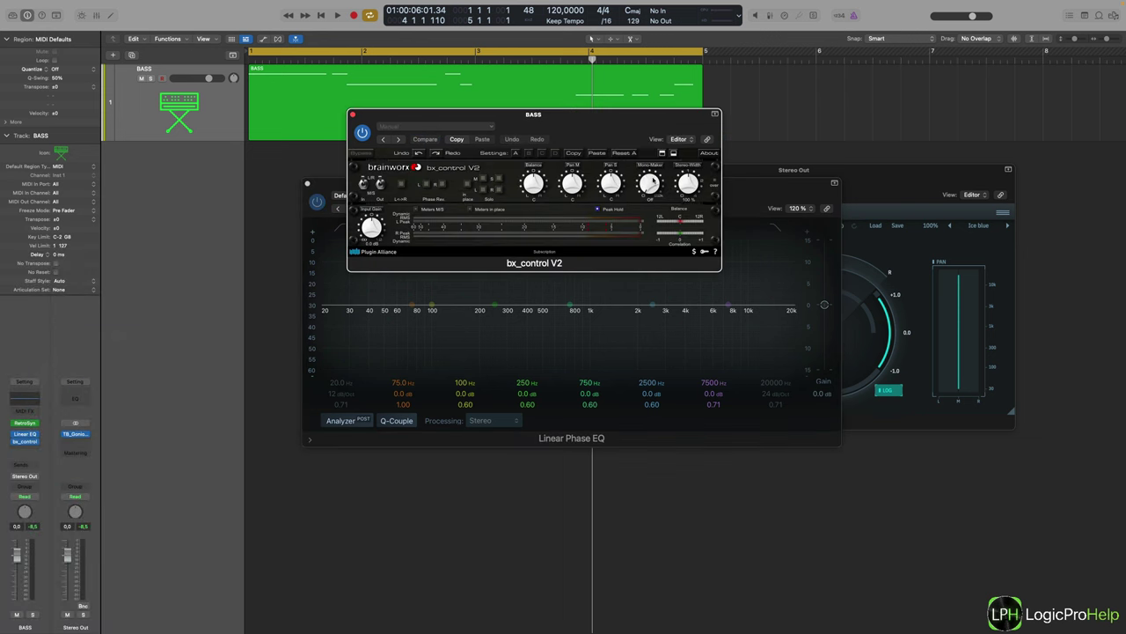
{"action": "left_click_drag", "start_coordinate": [649, 192], "coordinate": [649, 181]}
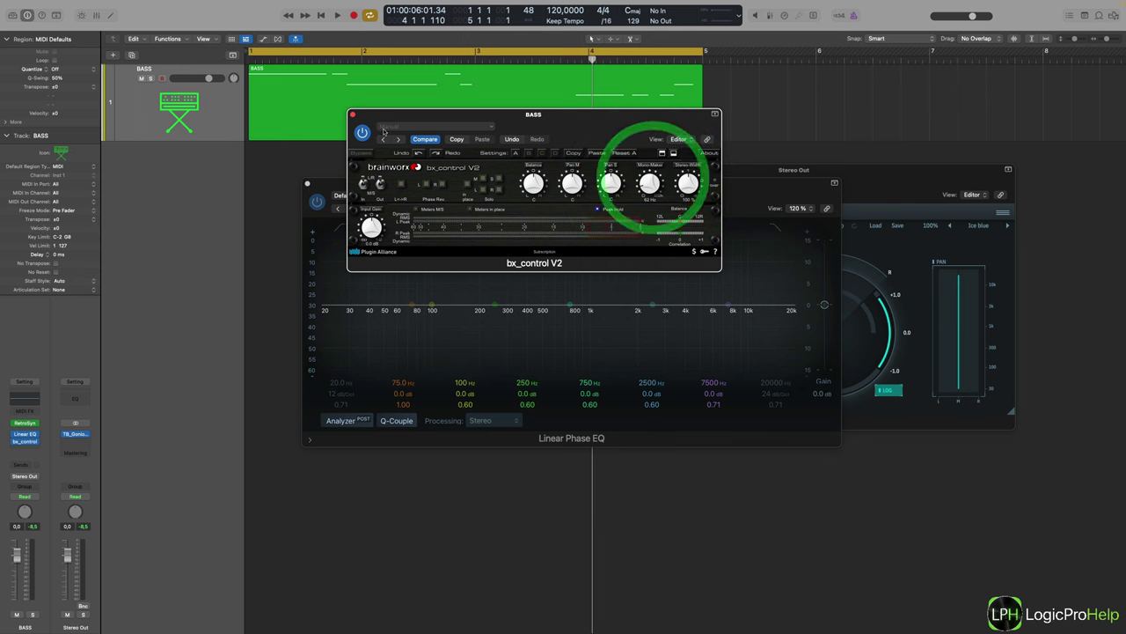
- Close bx_control V2 and remove it from the BASS channel
{"action": "left_click", "coordinate": [353, 114]}
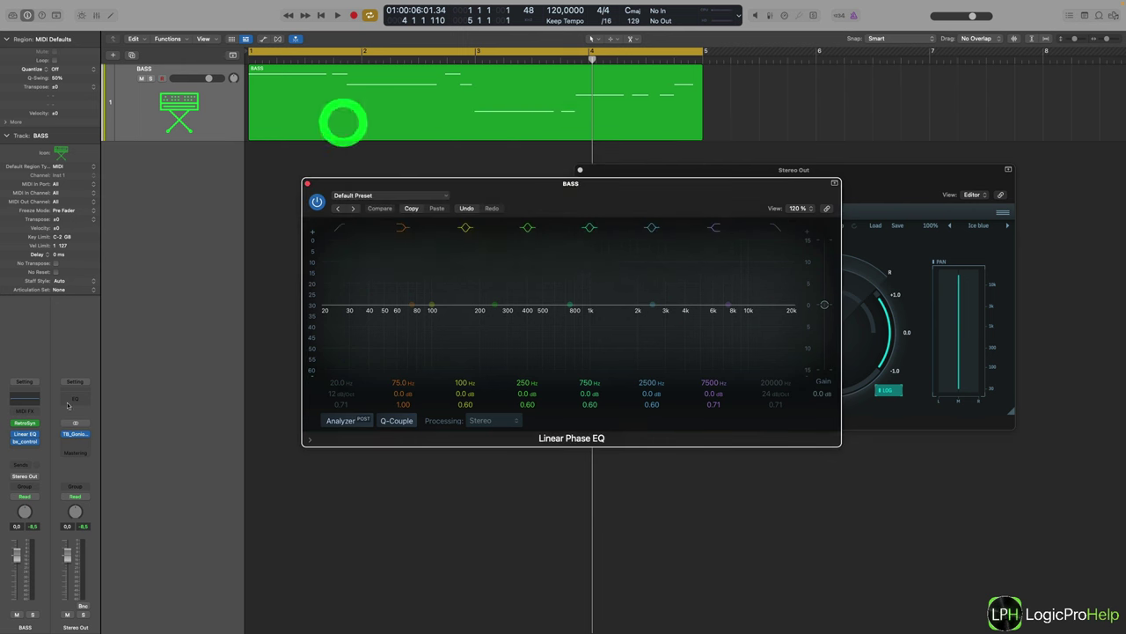
{"action": "left_click", "coordinate": [37, 438]}
{"action": "left_click", "coordinate": [70, 254]}
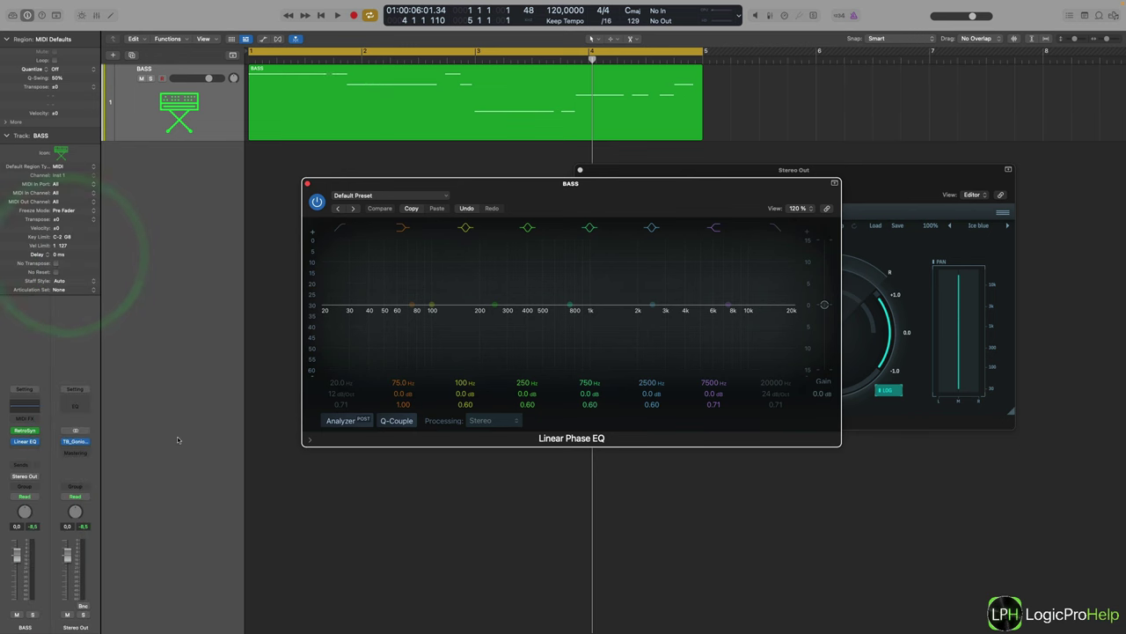
- Arrange the Linear Phase EQ and Goniometer windows so that both can be seen in full
{"action": "left_click_drag", "start_coordinate": [616, 182], "coordinate": [374, 356]}
{"action": "left_click_drag", "start_coordinate": [832, 198], "coordinate": [889, 176]}
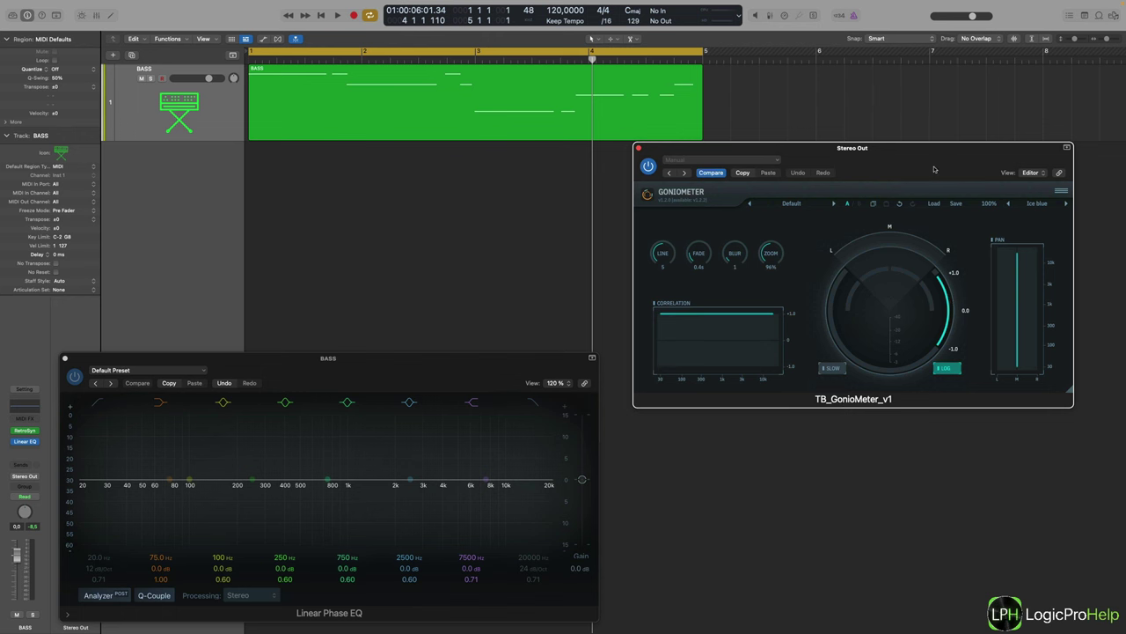
{"action": "left_click_drag", "start_coordinate": [934, 169], "coordinate": [912, 163]}
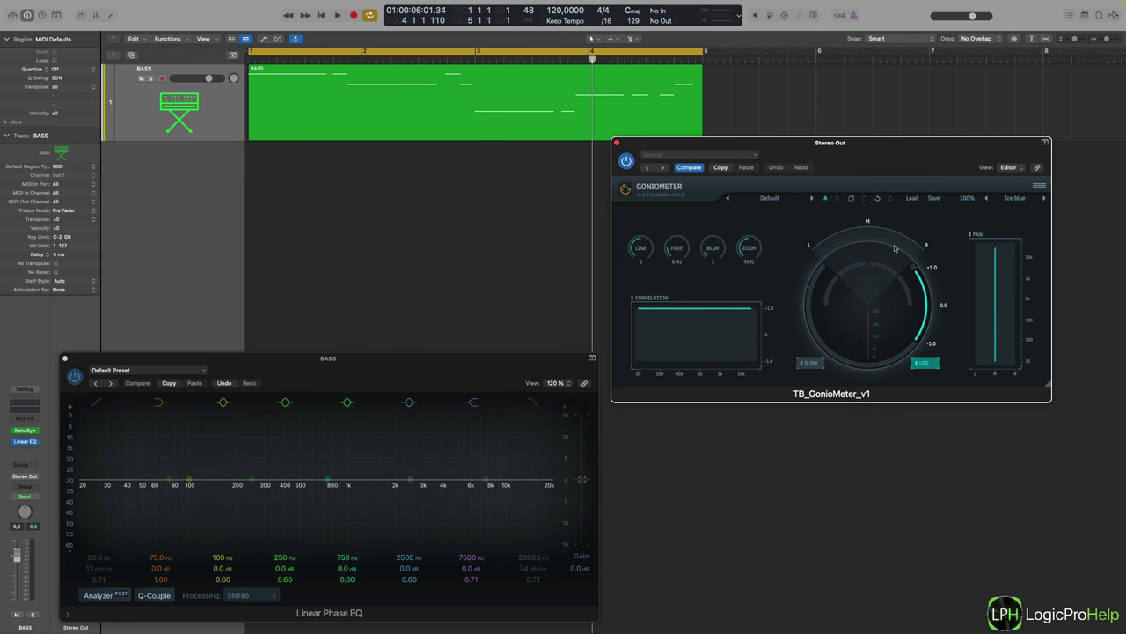
- Play the bass loop to examine its spectrum alongside the Goniometer's correlation and pan displays, then stop playback
{"action": "left_click", "coordinate": [235, 114]}
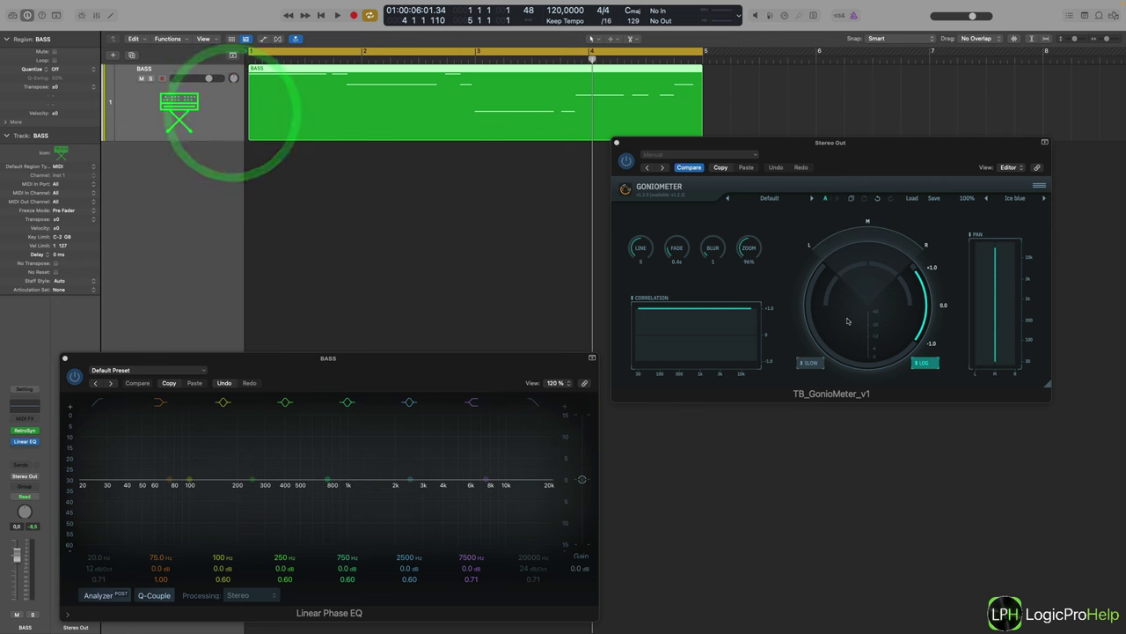
{"action": "key", "text": "space"}
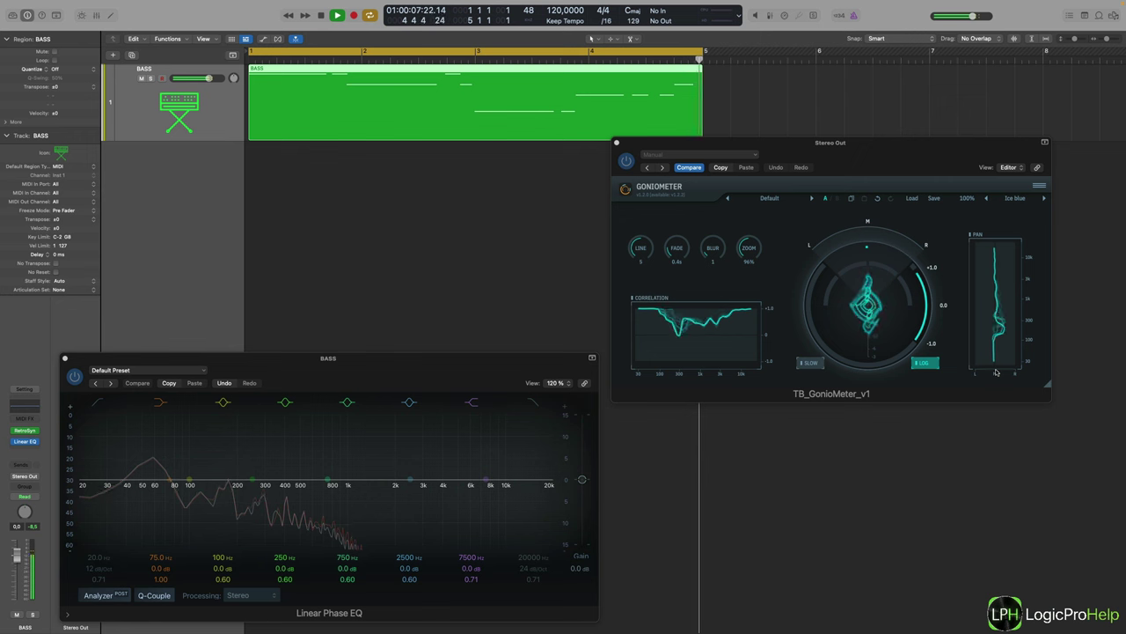
{"action": "key", "text": "space"}
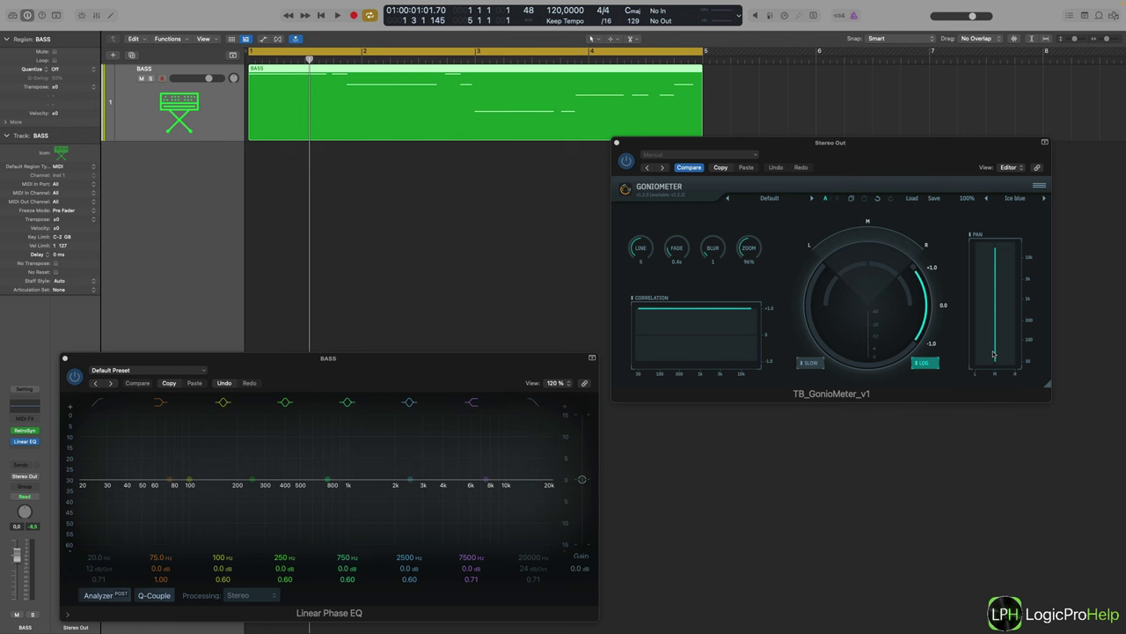
{"action": "left_click_drag", "start_coordinate": [309, 364], "coordinate": [365, 314]}
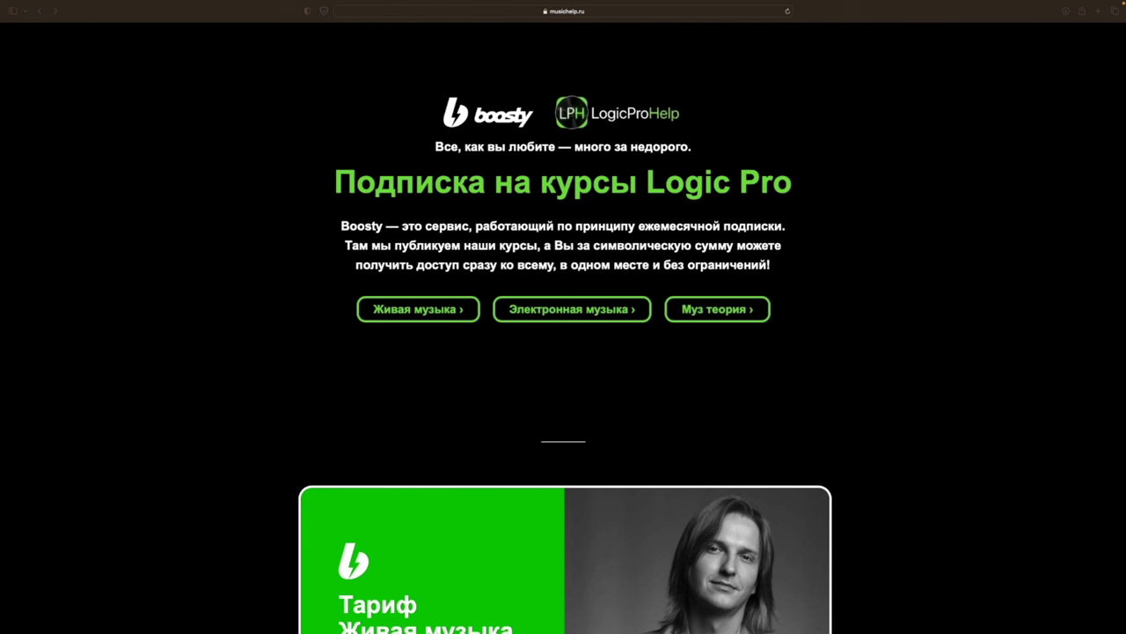
- Switch to the web browser and read through the Logic Pro course subscription page on musichelp.ru
{"action": "left_click", "coordinate": [366, 171]}
{"action": "scroll", "coordinate": [712, 206], "scroll_direction": "down", "scroll_amount": 1}
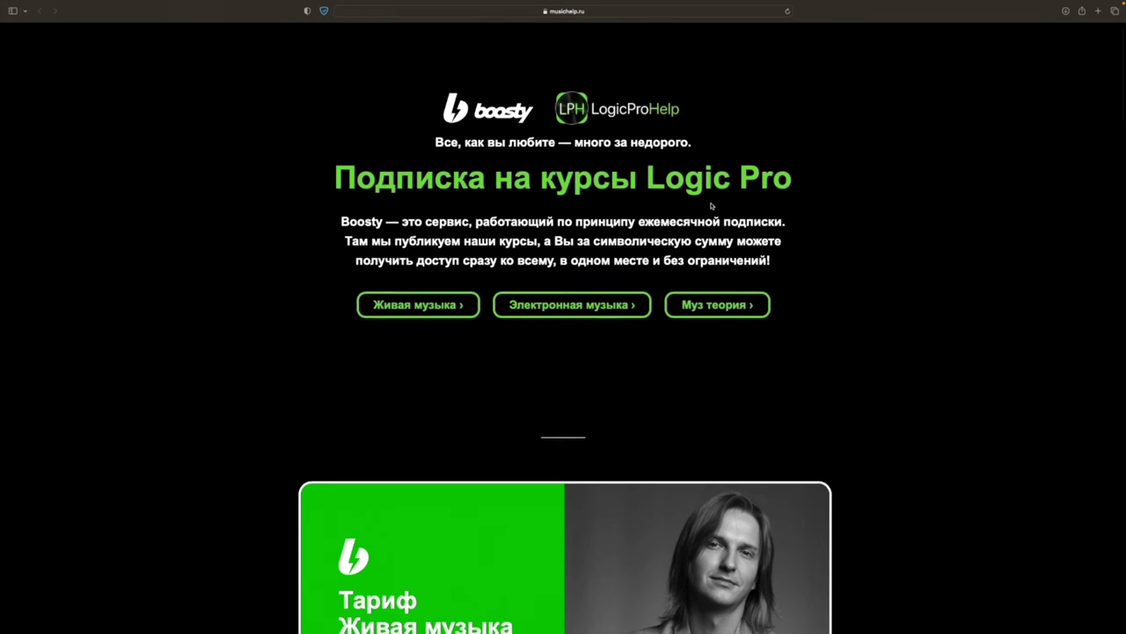
{"action": "scroll", "coordinate": [938, 228], "scroll_direction": "down", "scroll_amount": 5}
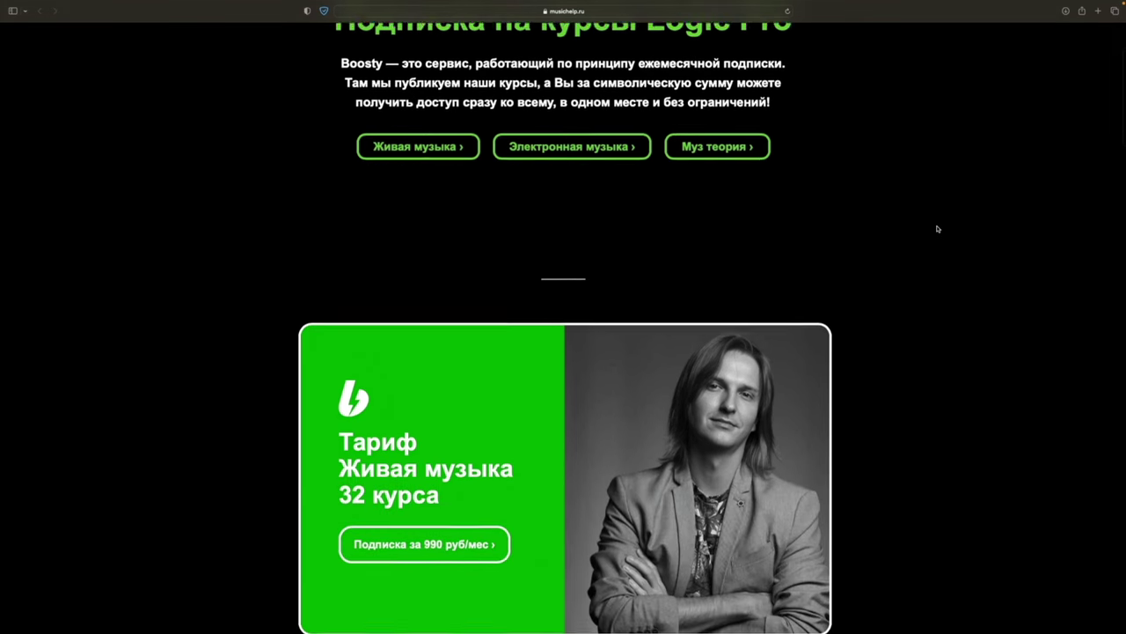
{"action": "scroll", "coordinate": [938, 229], "scroll_direction": "down", "scroll_amount": 5}
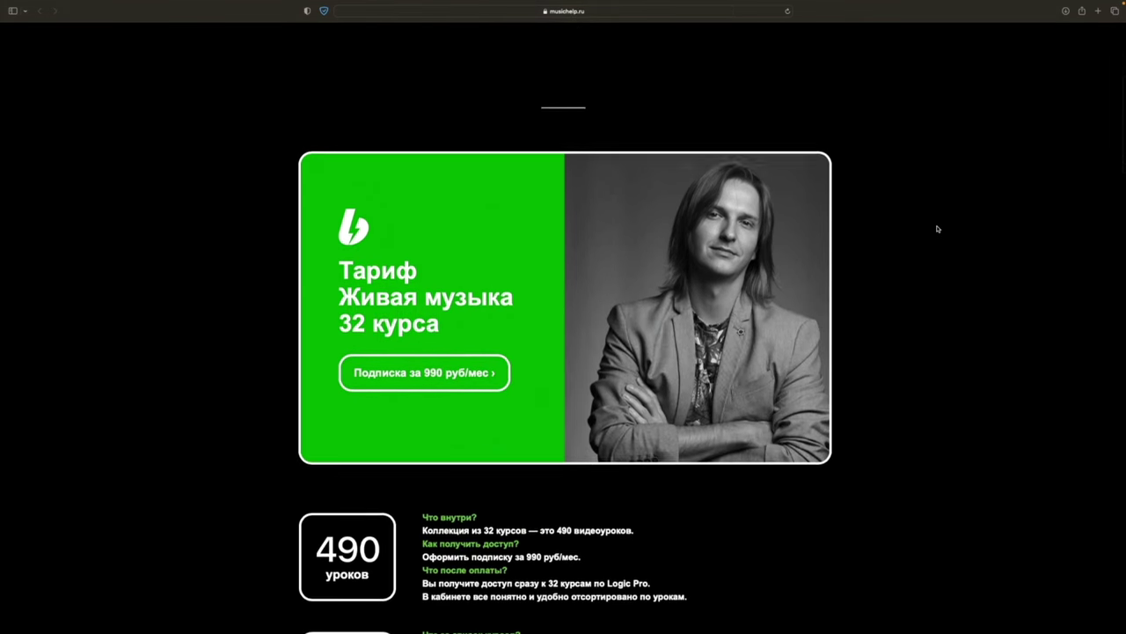
{"action": "scroll", "coordinate": [938, 229], "scroll_direction": "down", "scroll_amount": 5}
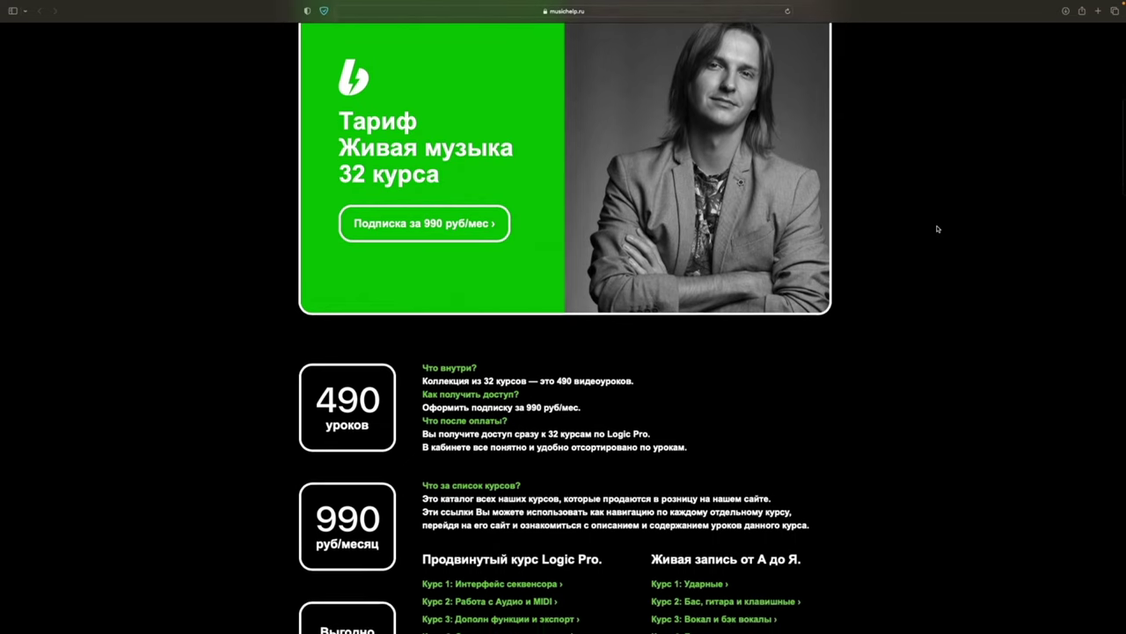
{"action": "scroll", "coordinate": [938, 228], "scroll_direction": "down", "scroll_amount": 5}
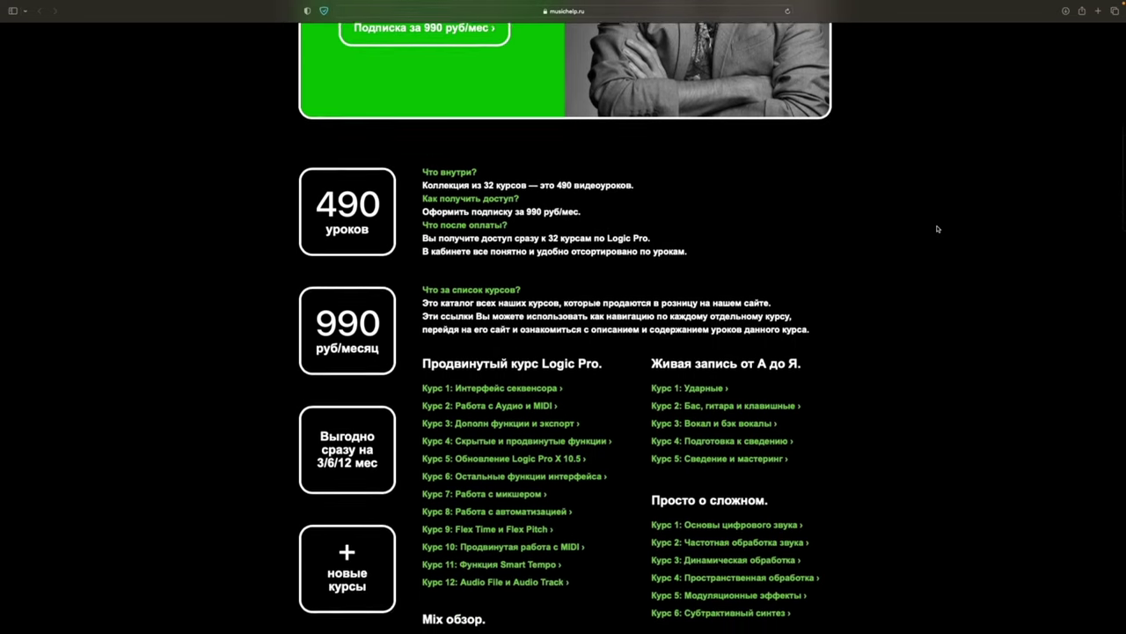
{"action": "scroll", "coordinate": [938, 229], "scroll_direction": "down", "scroll_amount": 5}
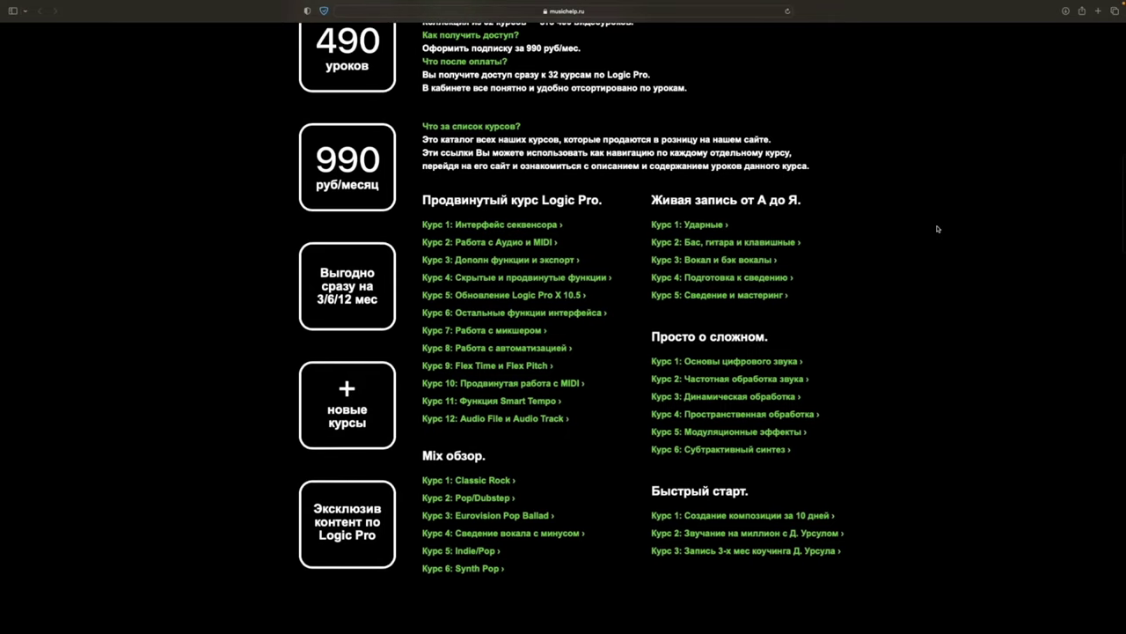
{"action": "scroll", "coordinate": [938, 229], "scroll_direction": "down", "scroll_amount": 7}
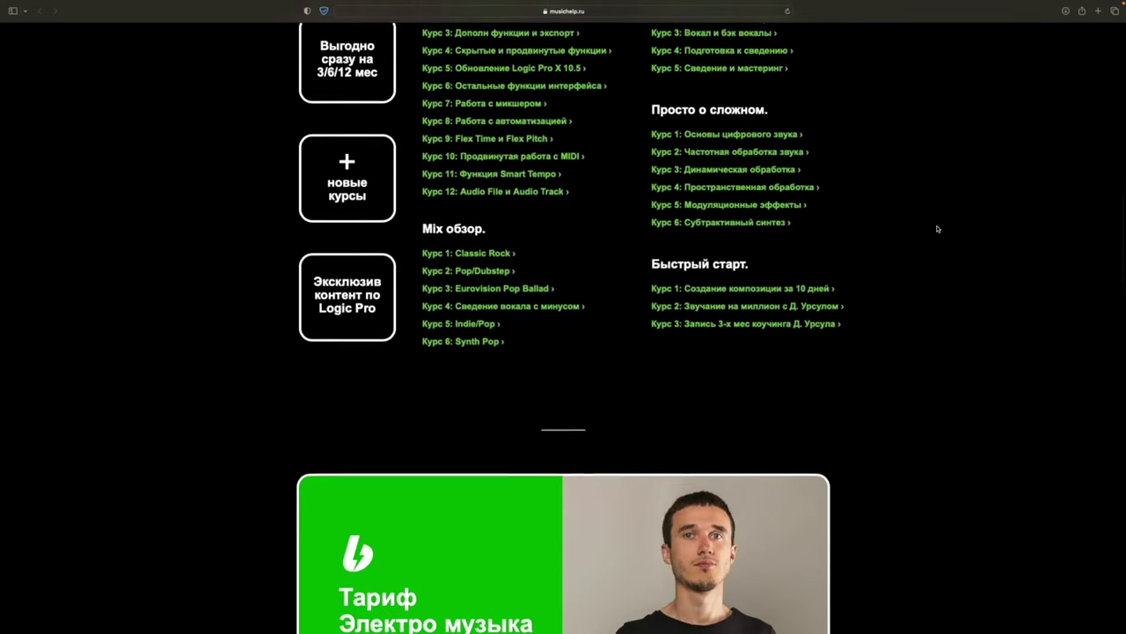
- Read the details and course catalogue of the Электро музыка plan on the subscription page
{"action": "scroll", "coordinate": [938, 229], "scroll_direction": "down", "scroll_amount": 7}
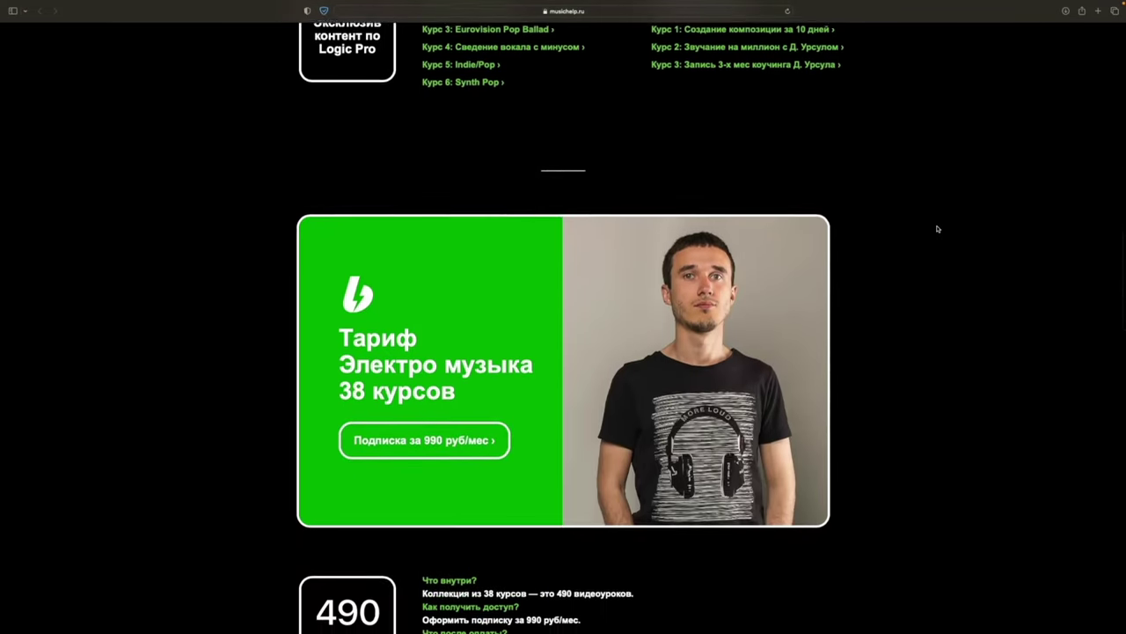
{"action": "scroll", "coordinate": [938, 228], "scroll_direction": "down", "scroll_amount": 5}
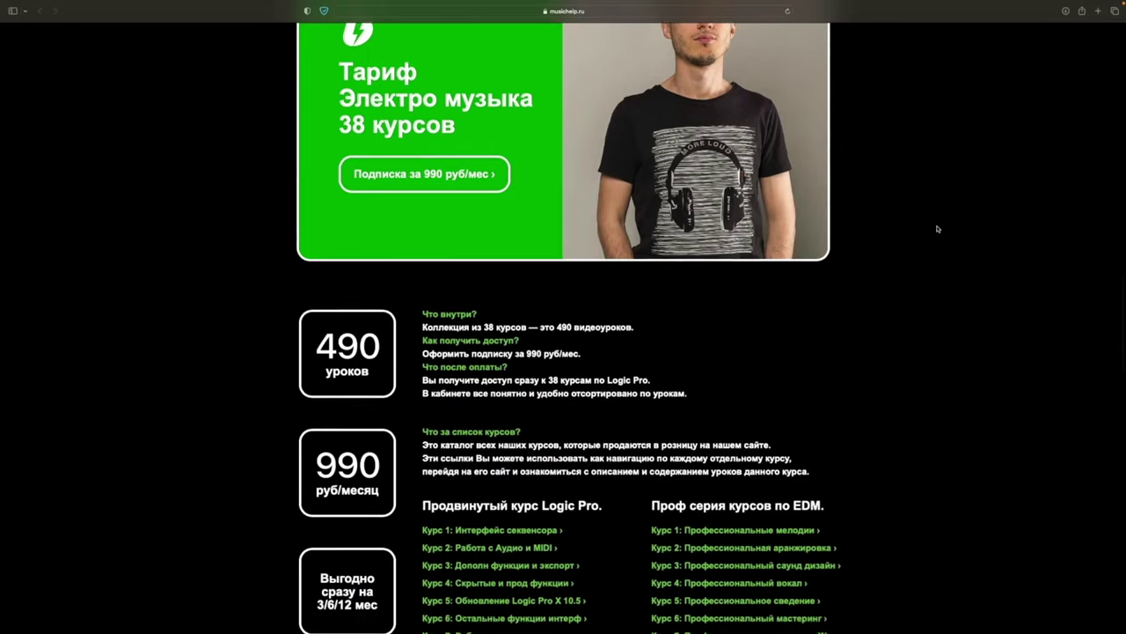
{"action": "scroll", "coordinate": [938, 228], "scroll_direction": "down", "scroll_amount": 2}
{"action": "scroll", "coordinate": [938, 229], "scroll_direction": "down", "scroll_amount": 1}
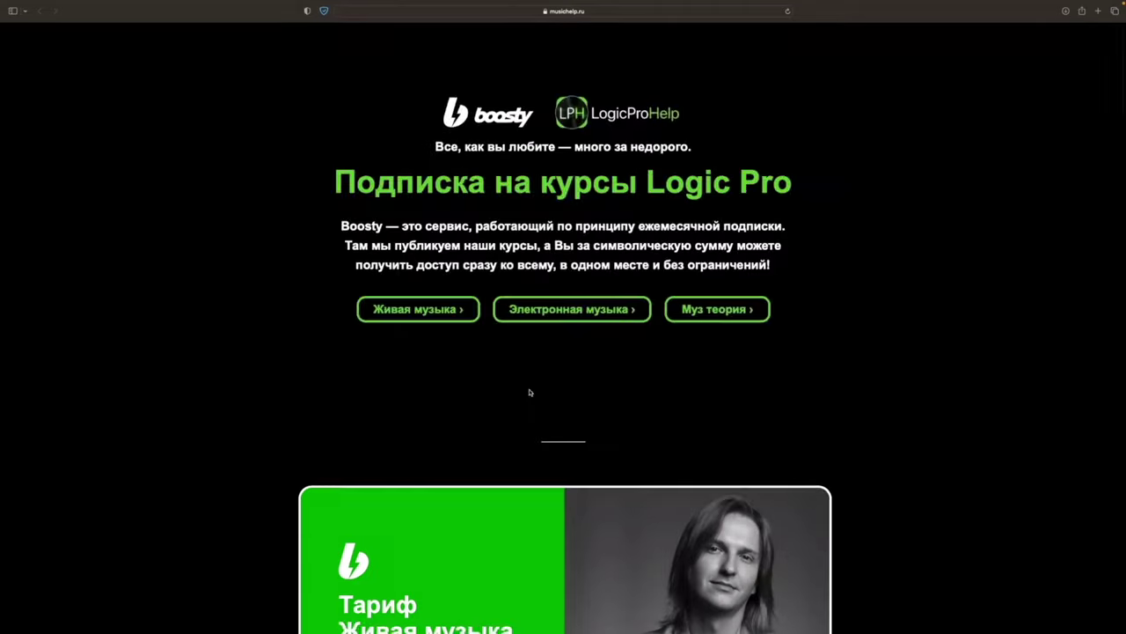
- Open the Живая музыка plan on Boosty, start subscribing to it and sign in with VK
{"action": "left_click", "coordinate": [403, 313]}
{"action": "left_click", "coordinate": [438, 414]}
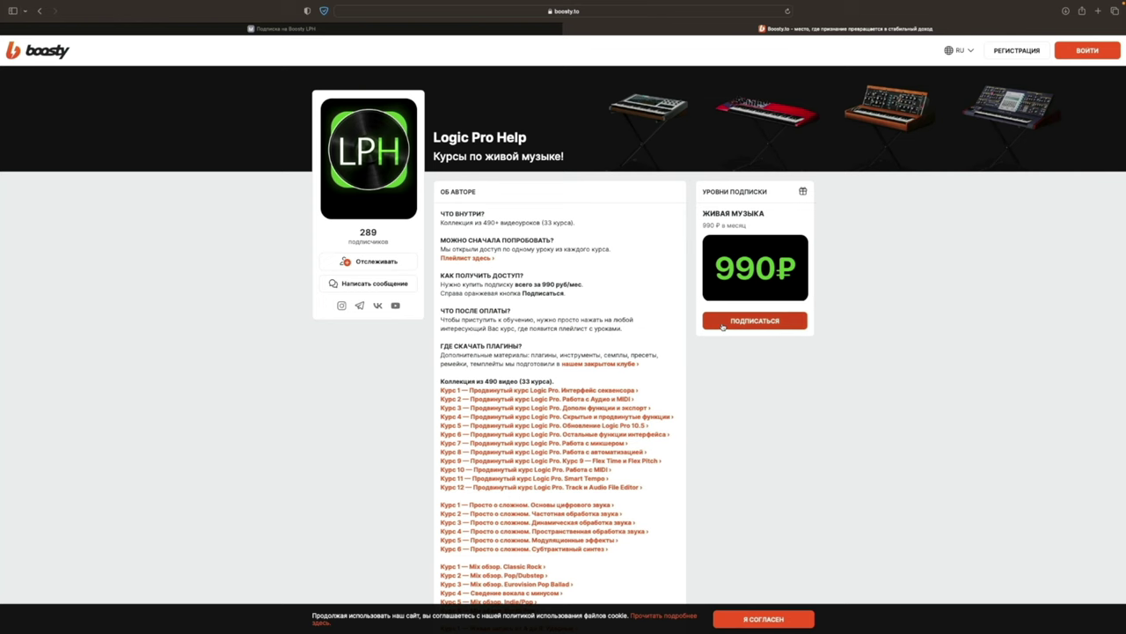
{"action": "left_click", "coordinate": [722, 323]}
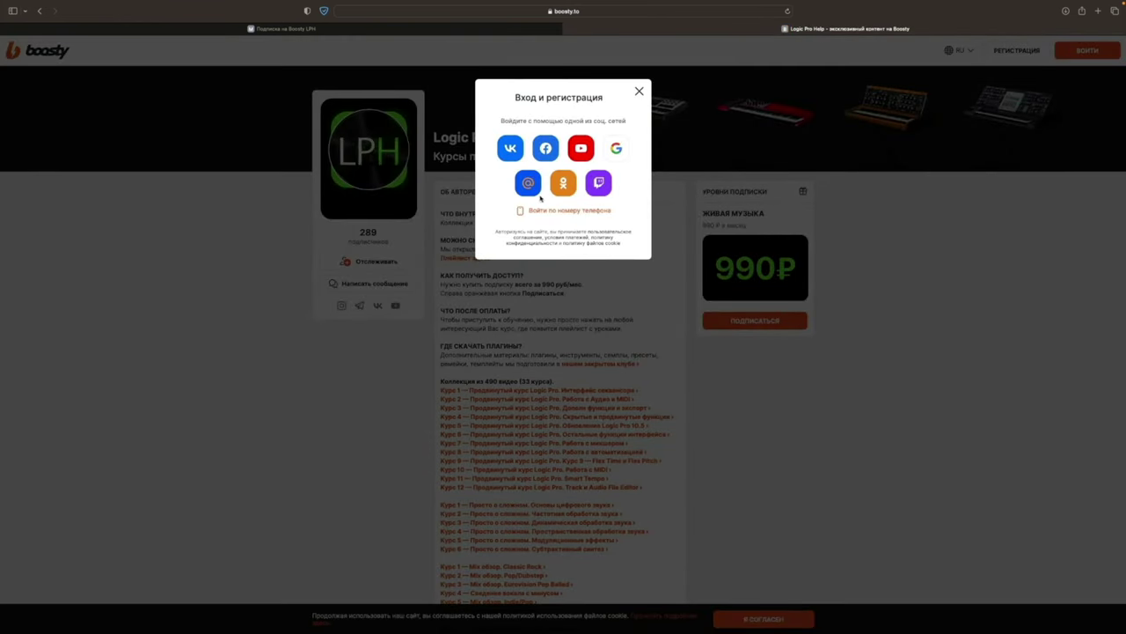
{"action": "left_click", "coordinate": [511, 149]}
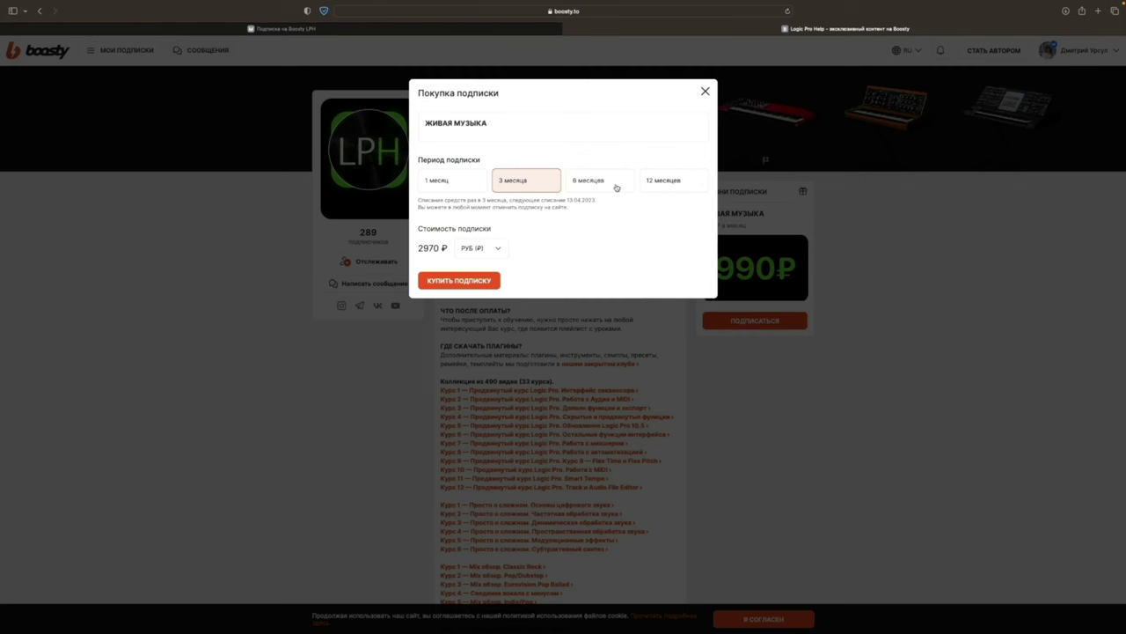
- Compare the subscription periods, take the 1-month option as far as the card payment form, and cancel the purchase
{"action": "left_click", "coordinate": [616, 188]}
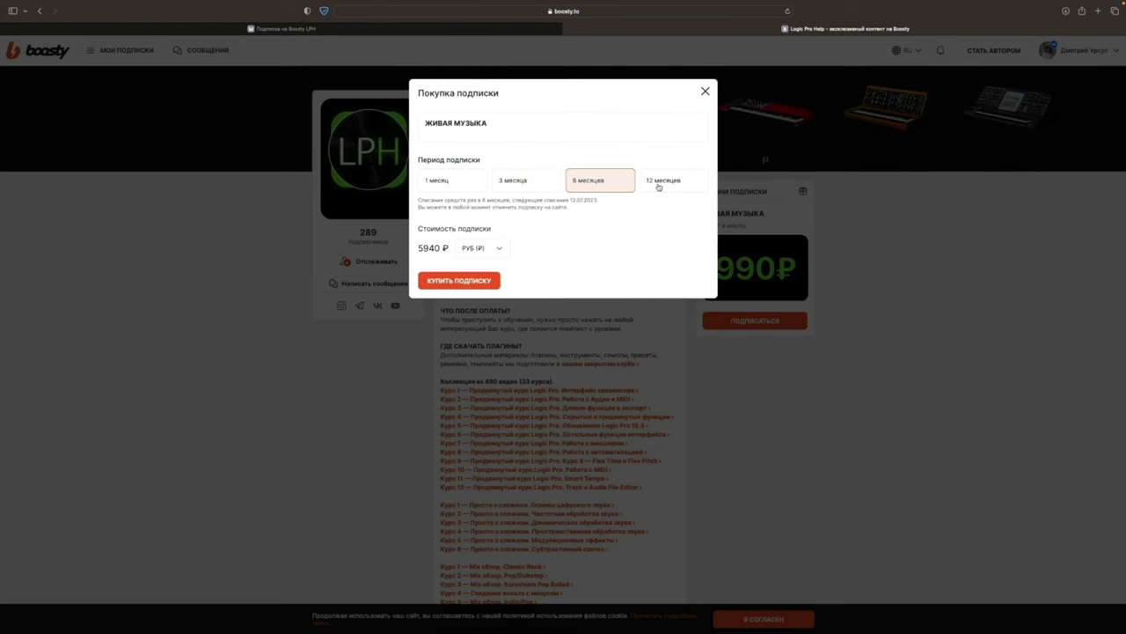
{"action": "left_click", "coordinate": [660, 184]}
{"action": "left_click", "coordinate": [452, 187]}
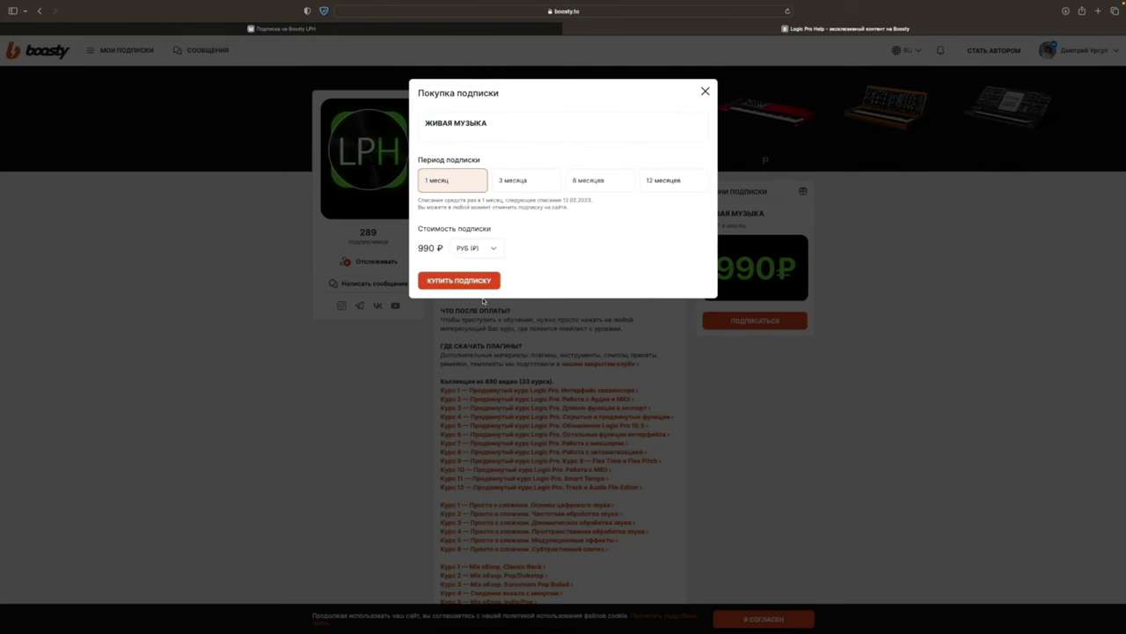
{"action": "left_click", "coordinate": [458, 280]}
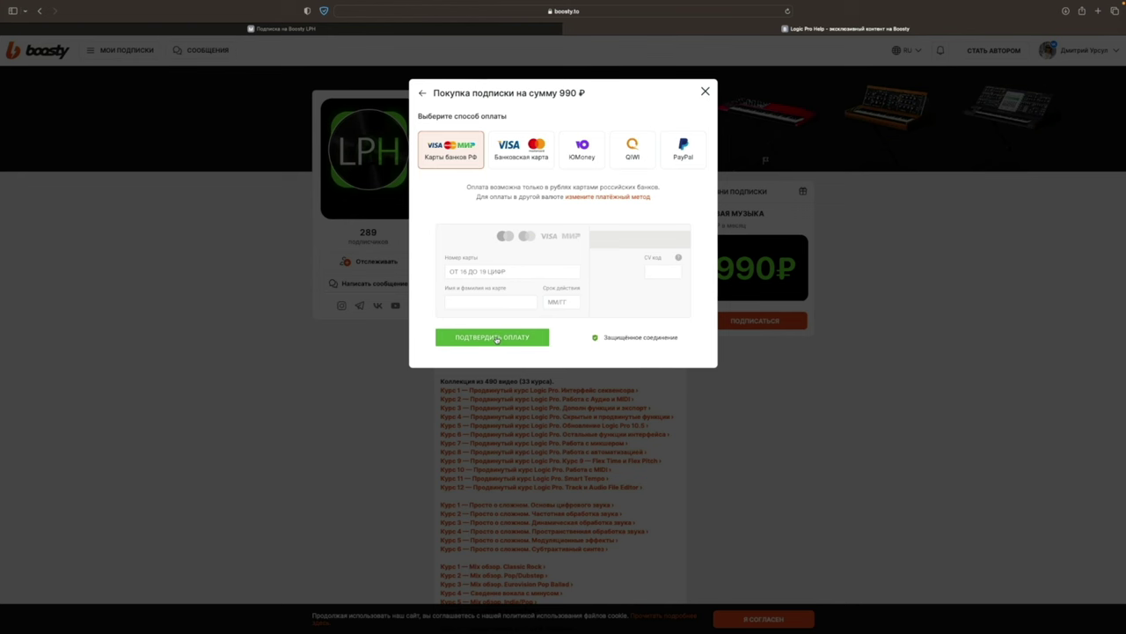
{"action": "left_click", "coordinate": [609, 378]}
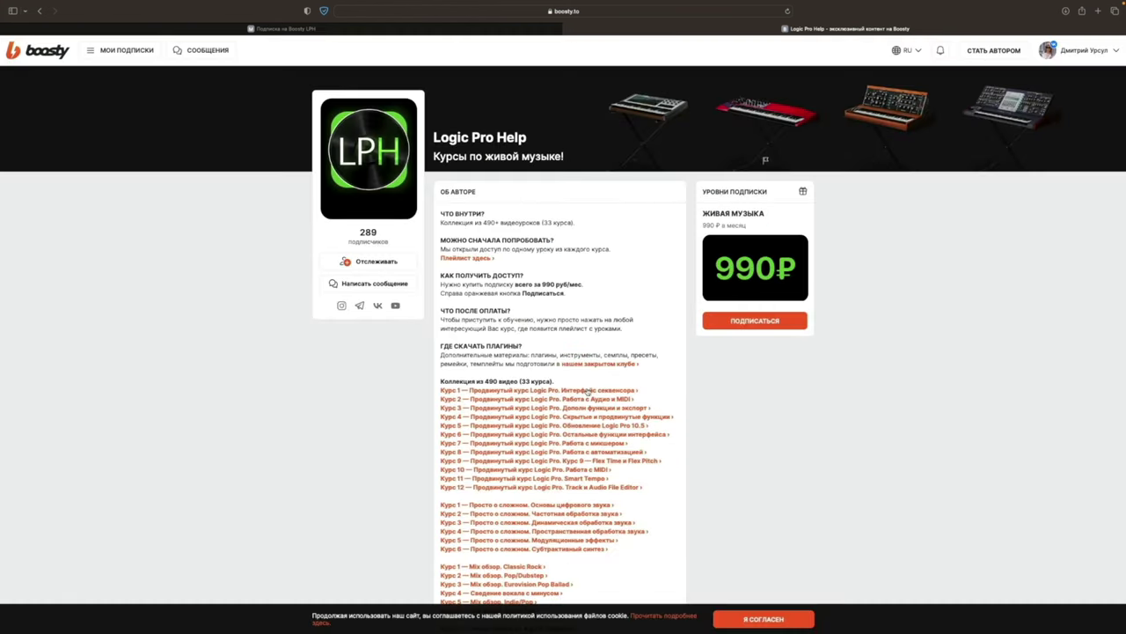
- Look through the list of courses on the Boosty author page and return to the musichelp.ru subscription page
{"action": "scroll", "coordinate": [586, 392], "scroll_direction": "down", "scroll_amount": 2}
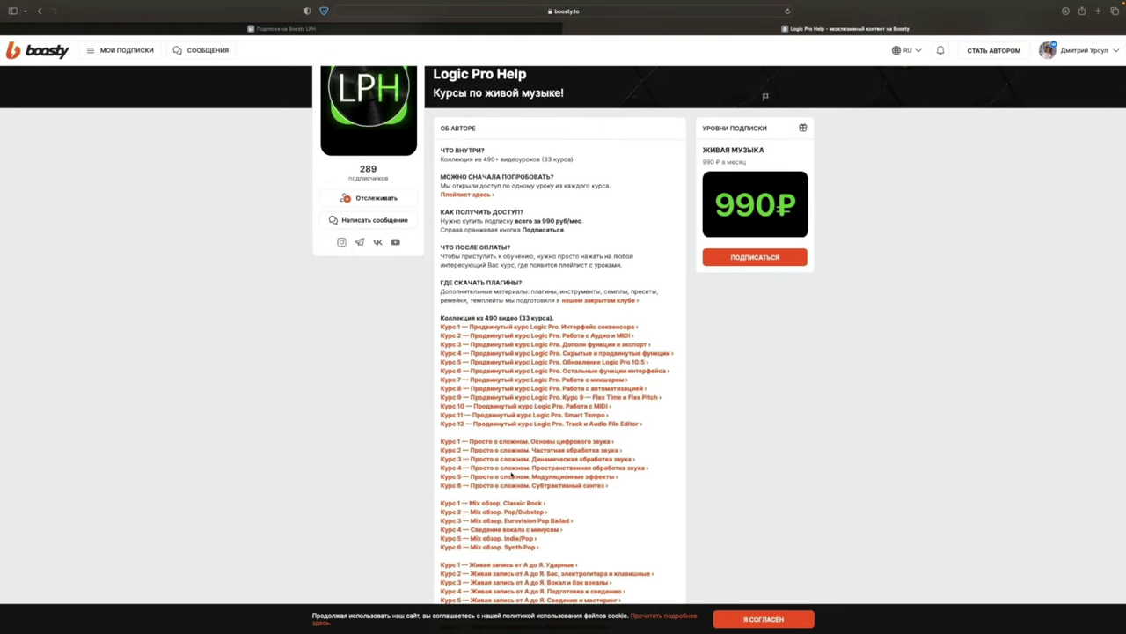
{"action": "scroll", "coordinate": [560, 192], "scroll_direction": "down", "scroll_amount": 1}
{"action": "left_click", "coordinate": [398, 30]}
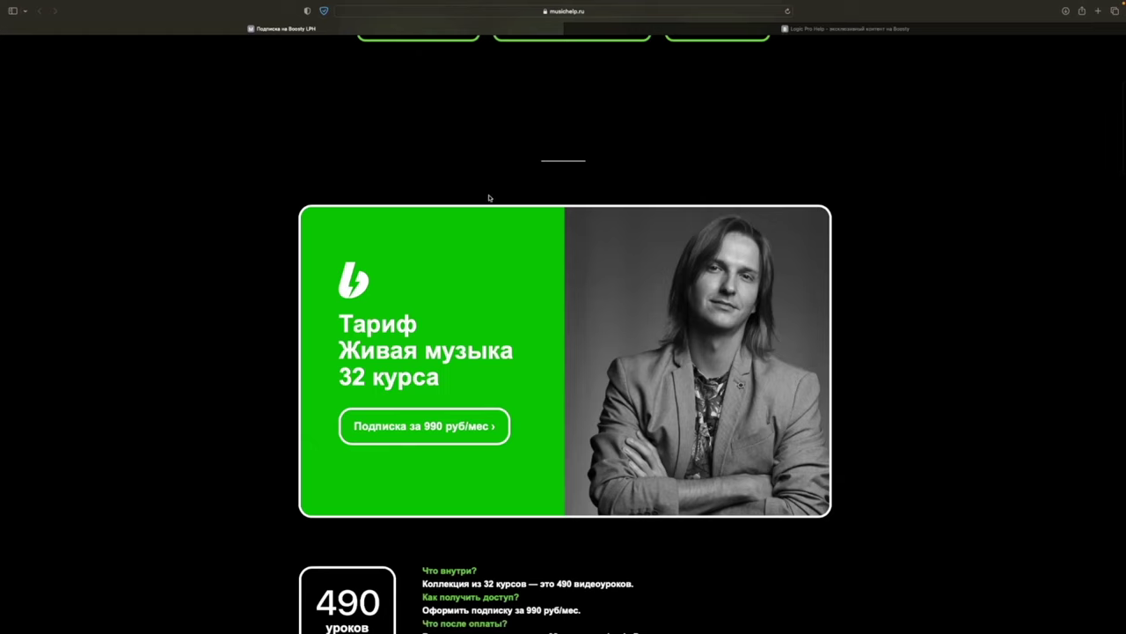
{"action": "scroll", "coordinate": [511, 243], "scroll_direction": "up", "scroll_amount": 5}
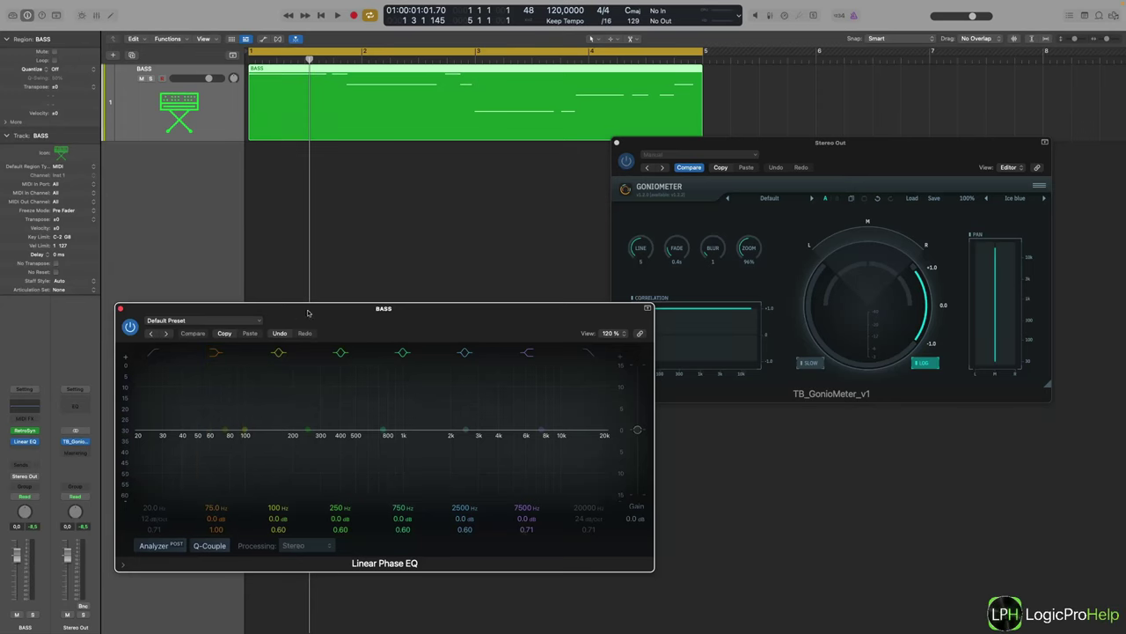
- Switch back to Logic Pro and replace the BASS channel's Linear Phase EQ with a newly inserted Linear Phase EQ
{"action": "left_click_drag", "start_coordinate": [308, 313], "coordinate": [305, 253]}
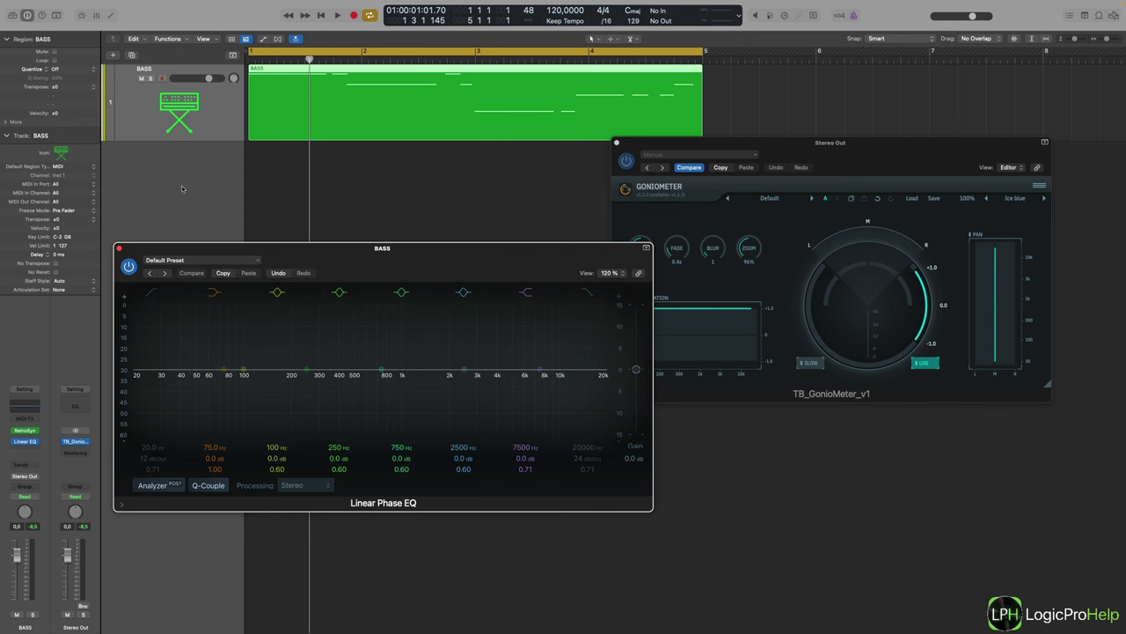
{"action": "left_click_drag", "start_coordinate": [410, 262], "coordinate": [447, 200]}
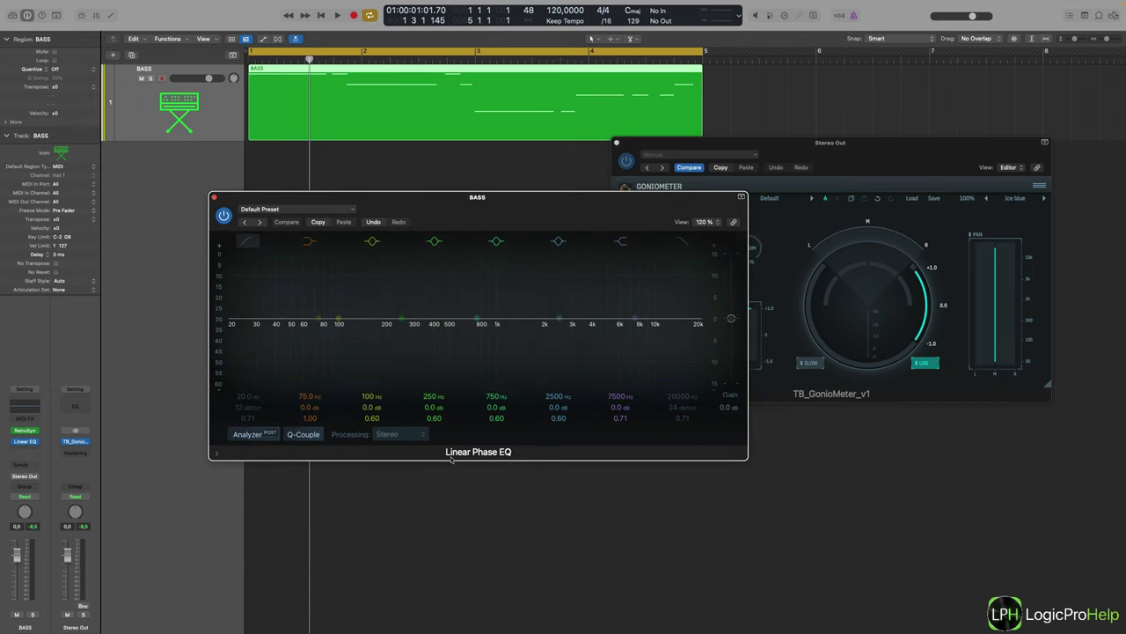
{"action": "left_click", "coordinate": [35, 441]}
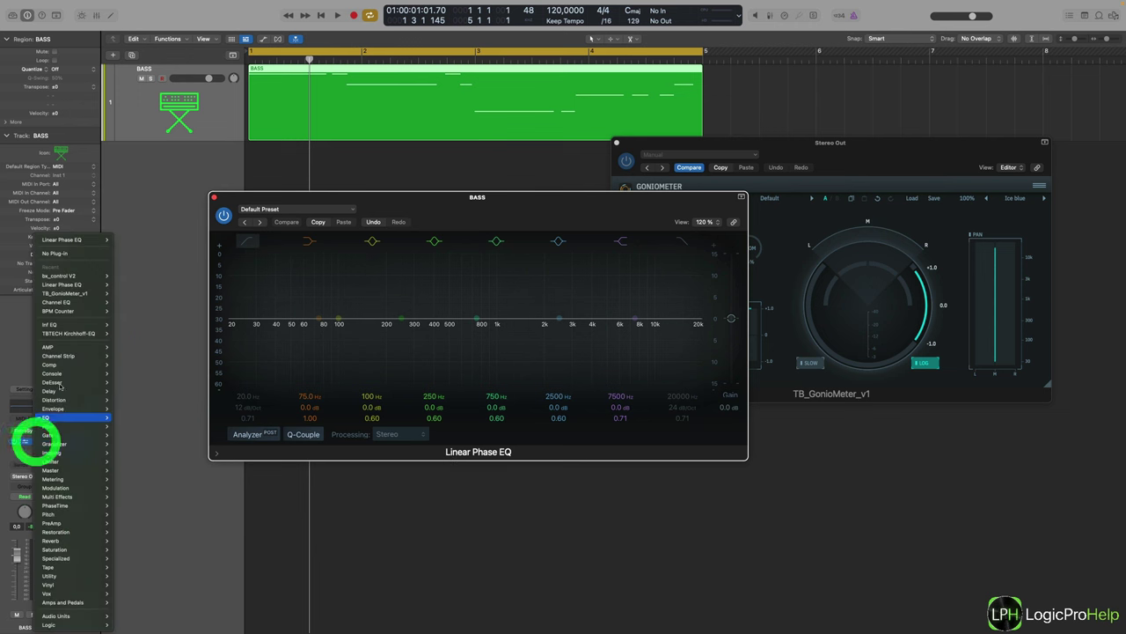
{"action": "left_click", "coordinate": [52, 253]}
{"action": "key", "text": "shift"}
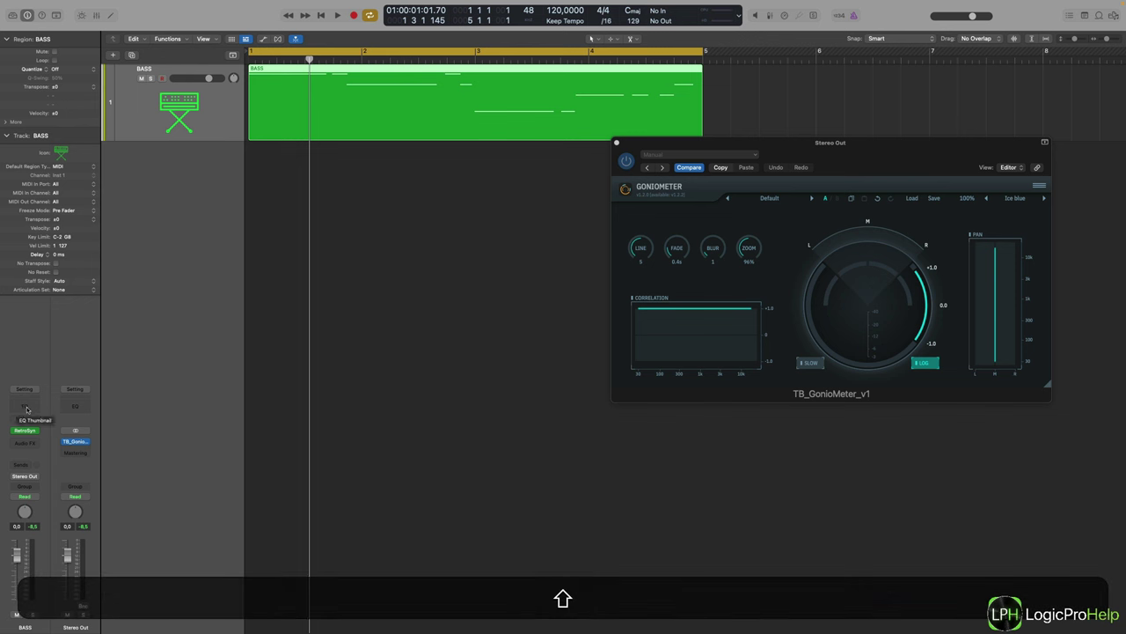
{"action": "left_click", "coordinate": [27, 407], "text": "shift"}
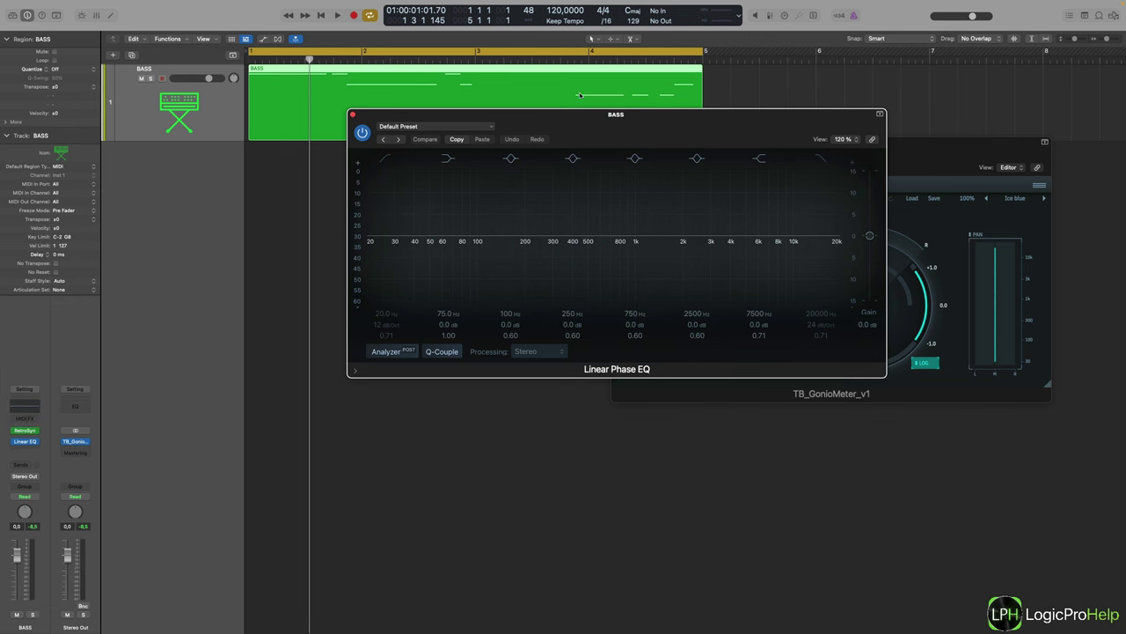
{"action": "left_click_drag", "start_coordinate": [570, 116], "coordinate": [467, 156]}
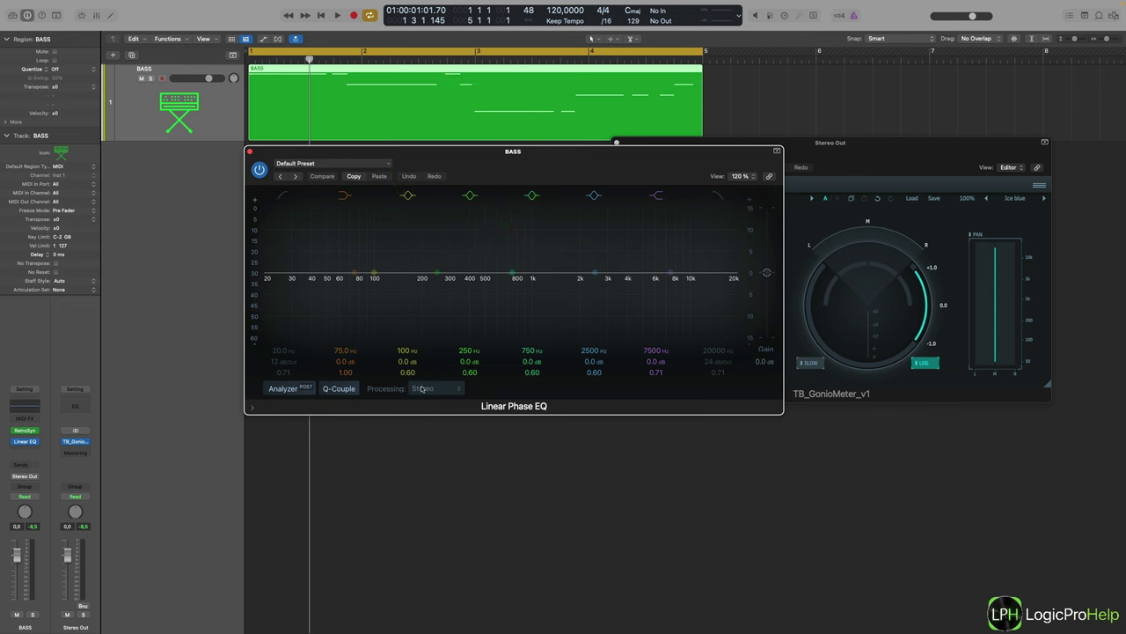
- Set the Linear Phase EQ's processing to Side Only, trying Mid Only in between
{"action": "left_click", "coordinate": [424, 390]}
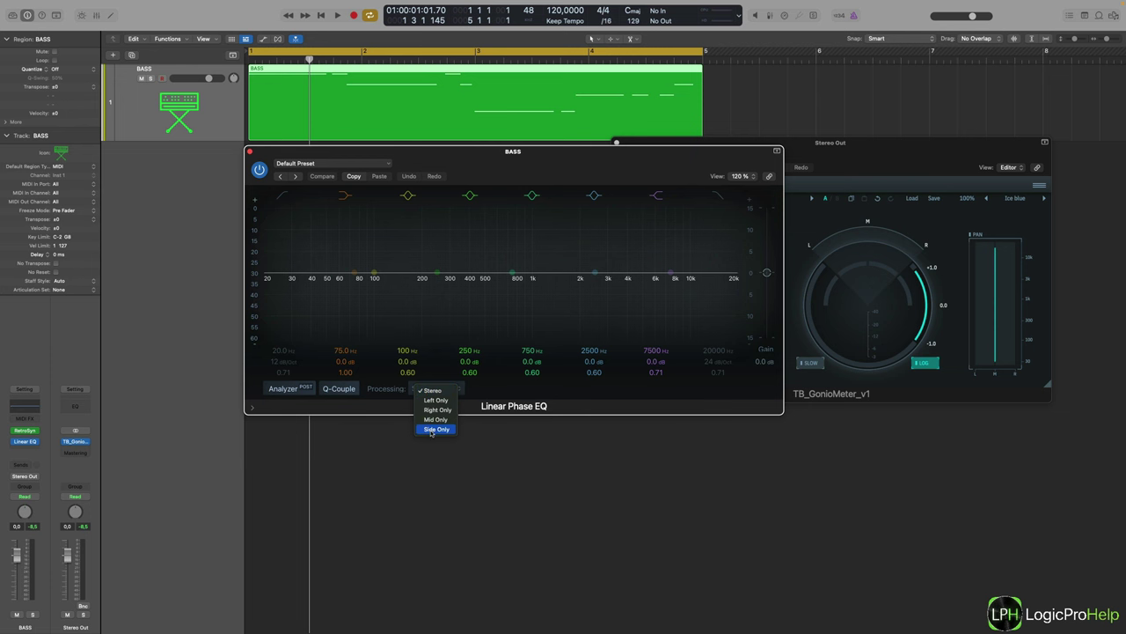
{"action": "left_click", "coordinate": [431, 430]}
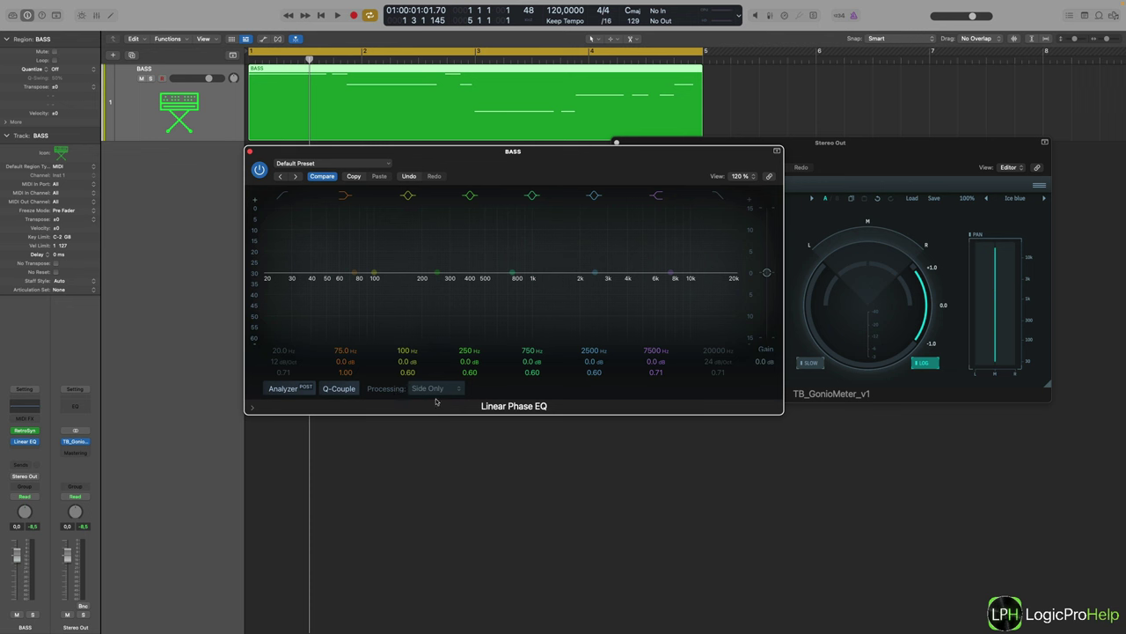
{"action": "left_click", "coordinate": [432, 388]}
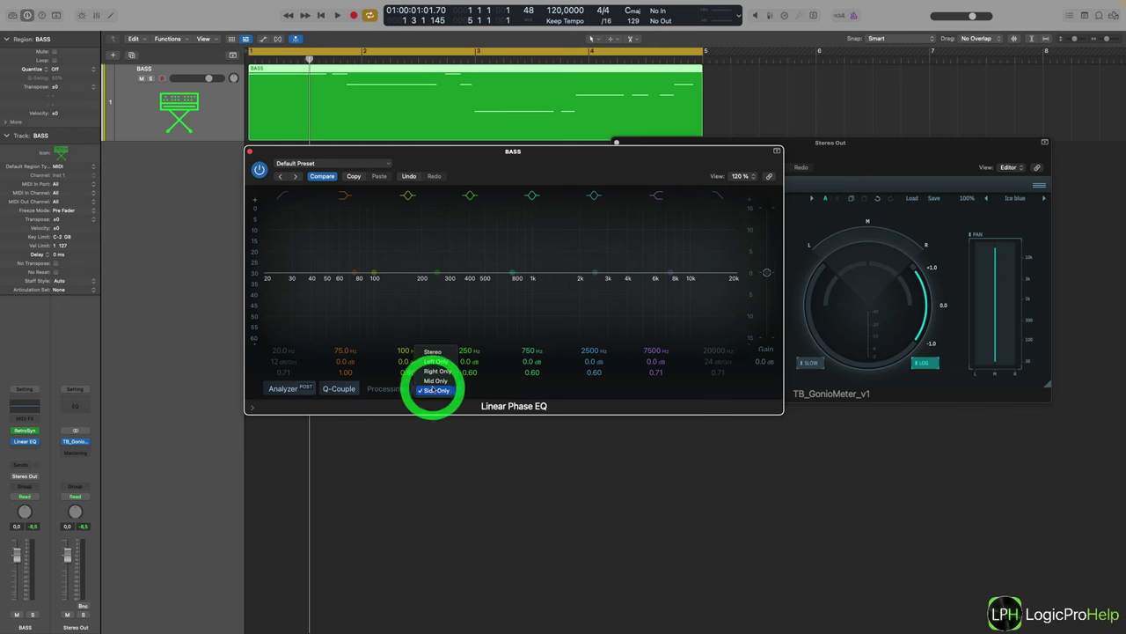
{"action": "left_click", "coordinate": [435, 378]}
{"action": "left_click", "coordinate": [436, 391]}
{"action": "left_click", "coordinate": [438, 401]}
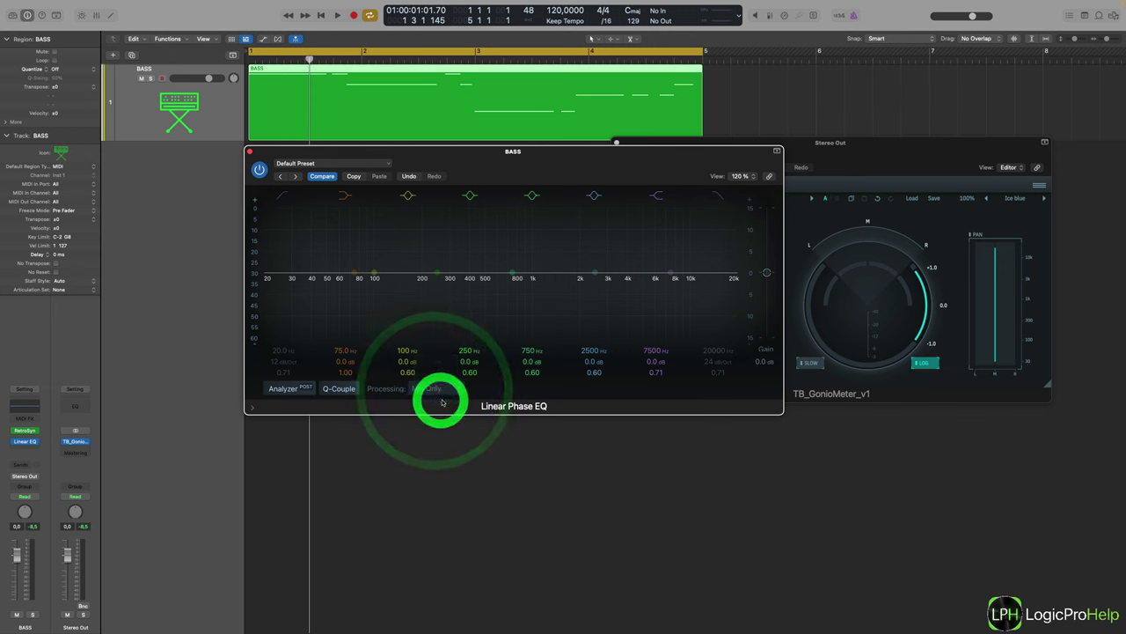
{"action": "left_click", "coordinate": [432, 389]}
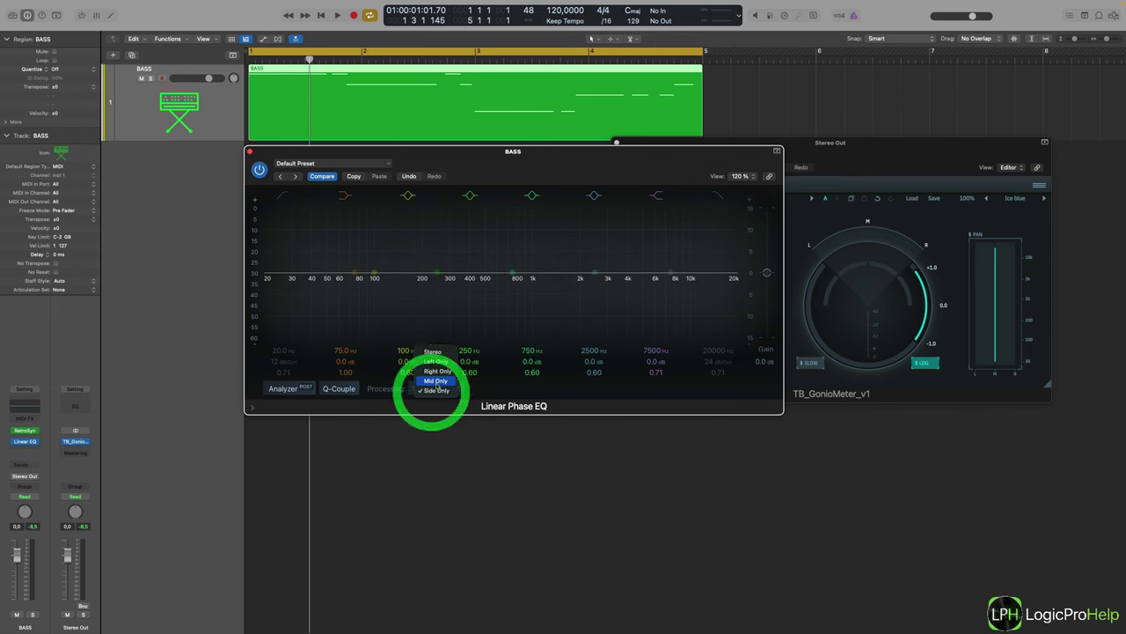
{"action": "left_click", "coordinate": [433, 379]}
{"action": "left_click", "coordinate": [423, 387]}
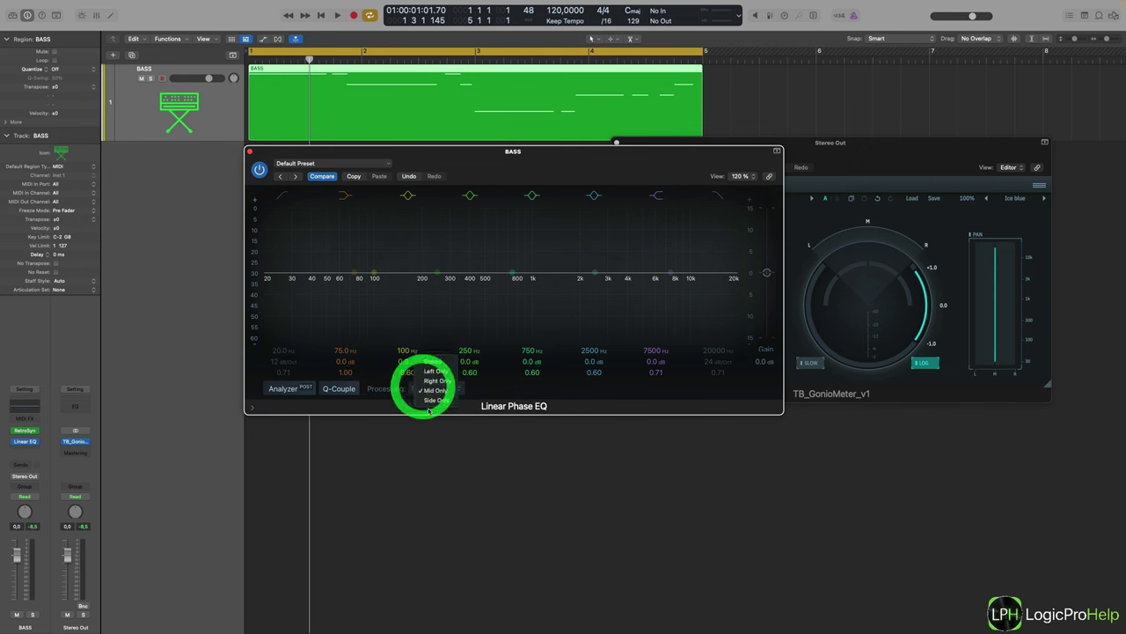
{"action": "left_click", "coordinate": [429, 399]}
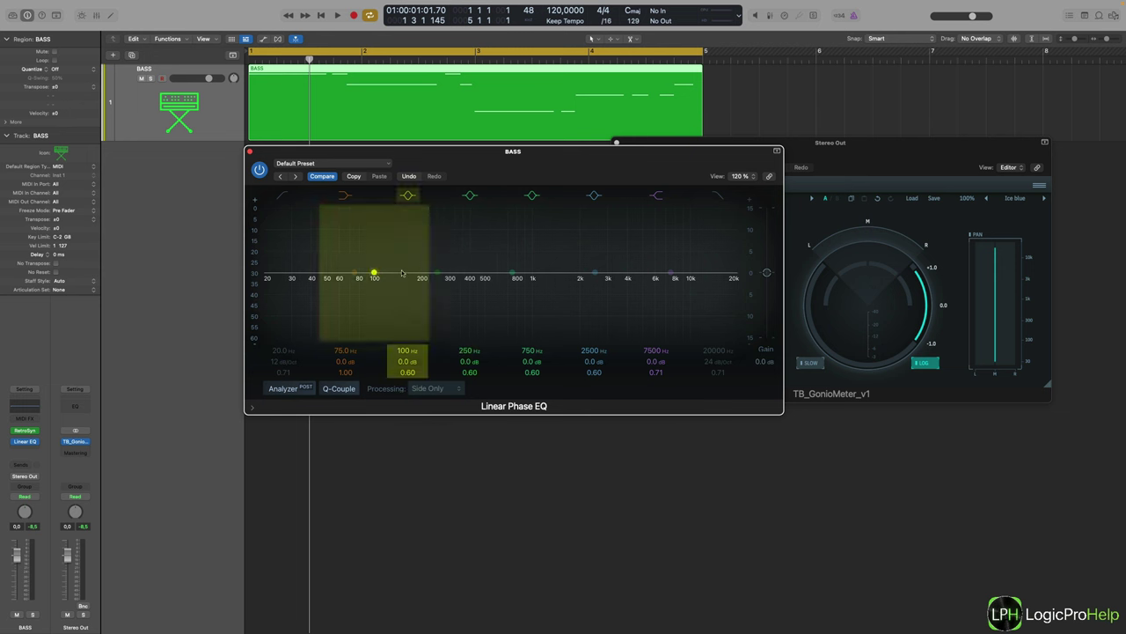
- Enable the EQ's low cut band and set it to 96 Hz with a 48 dB/Oct slope
{"action": "left_click", "coordinate": [277, 196]}
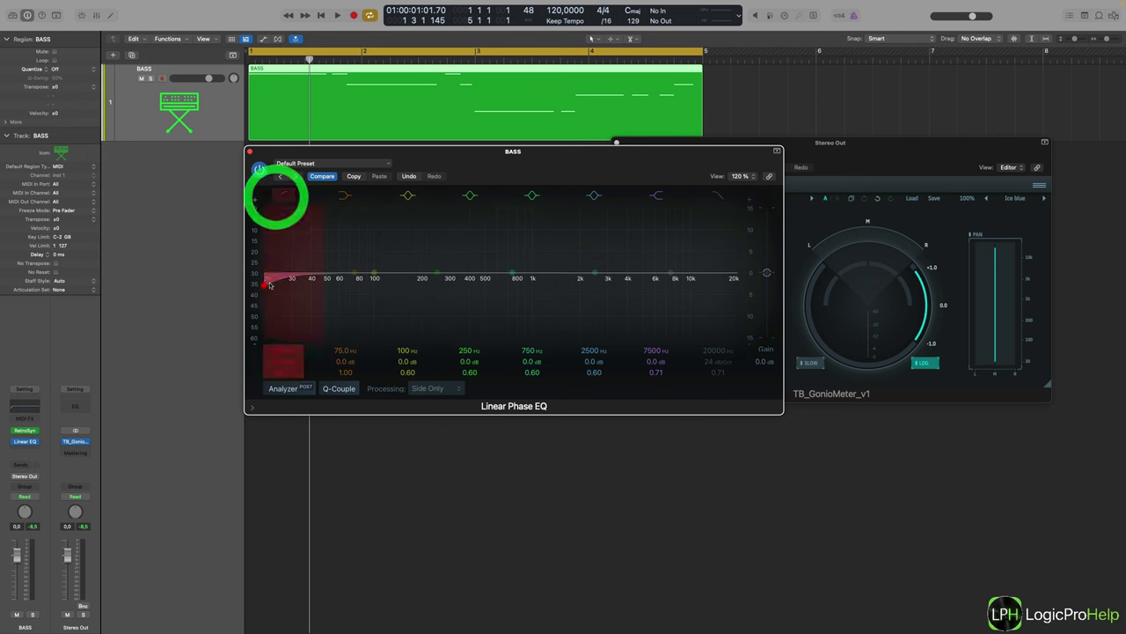
{"action": "left_click_drag", "start_coordinate": [271, 277], "coordinate": [303, 306]}
{"action": "left_click_drag", "start_coordinate": [274, 362], "coordinate": [368, 310]}
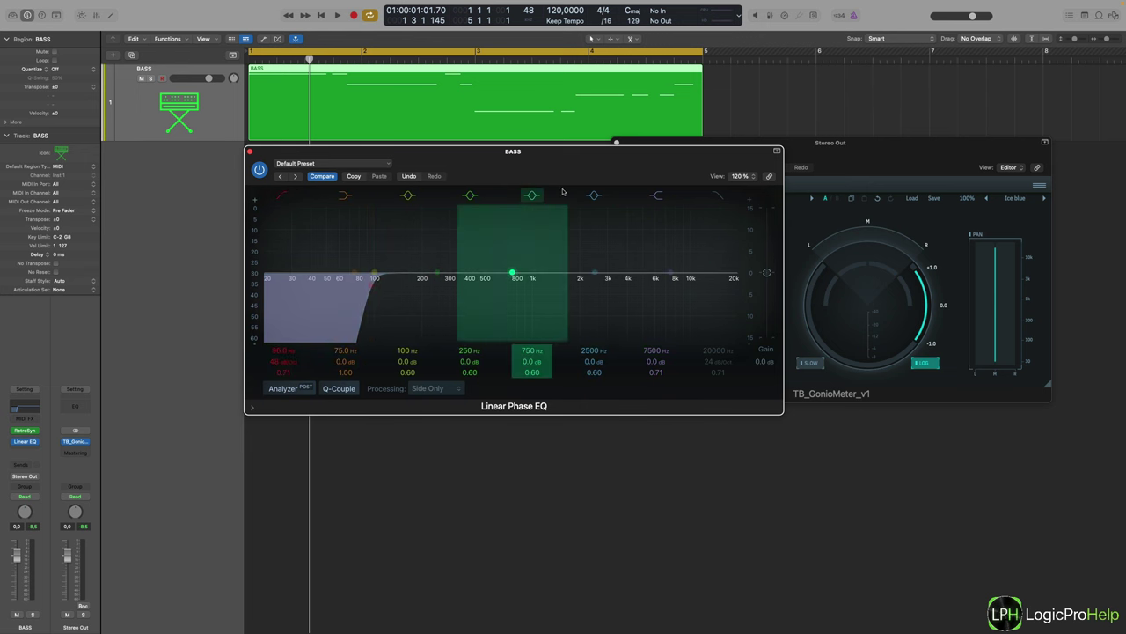
- Uncover the Goniometer's display and play the bass loop to check the low end's stereo width, then stop playback
{"action": "left_click_drag", "start_coordinate": [555, 160], "coordinate": [528, 196]}
{"action": "key", "text": "space"}
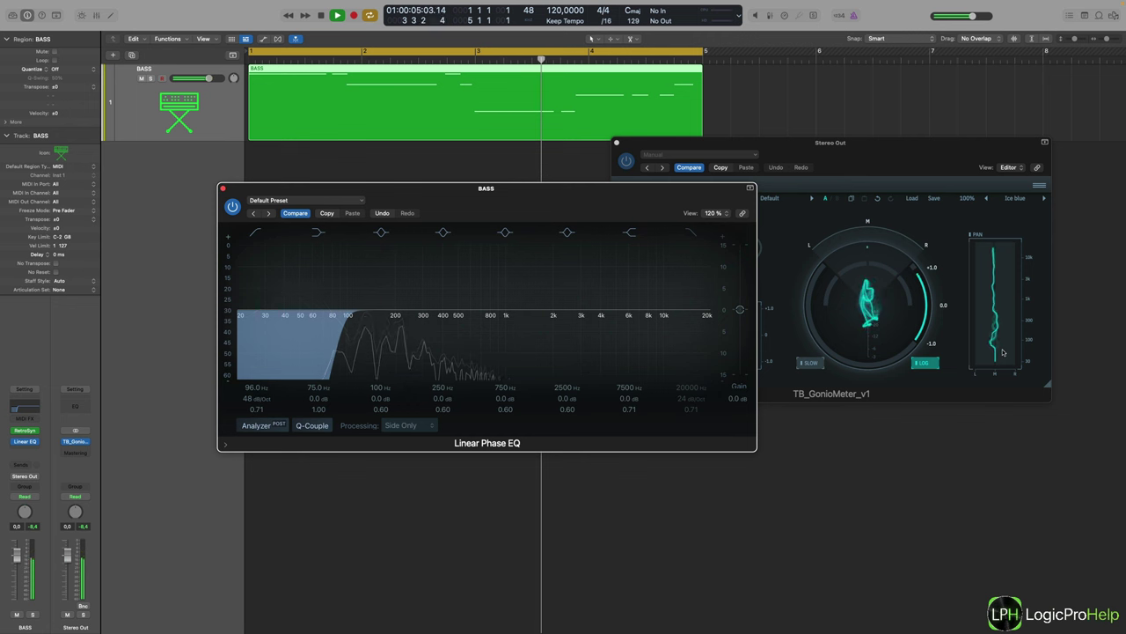
{"action": "key", "text": "space"}
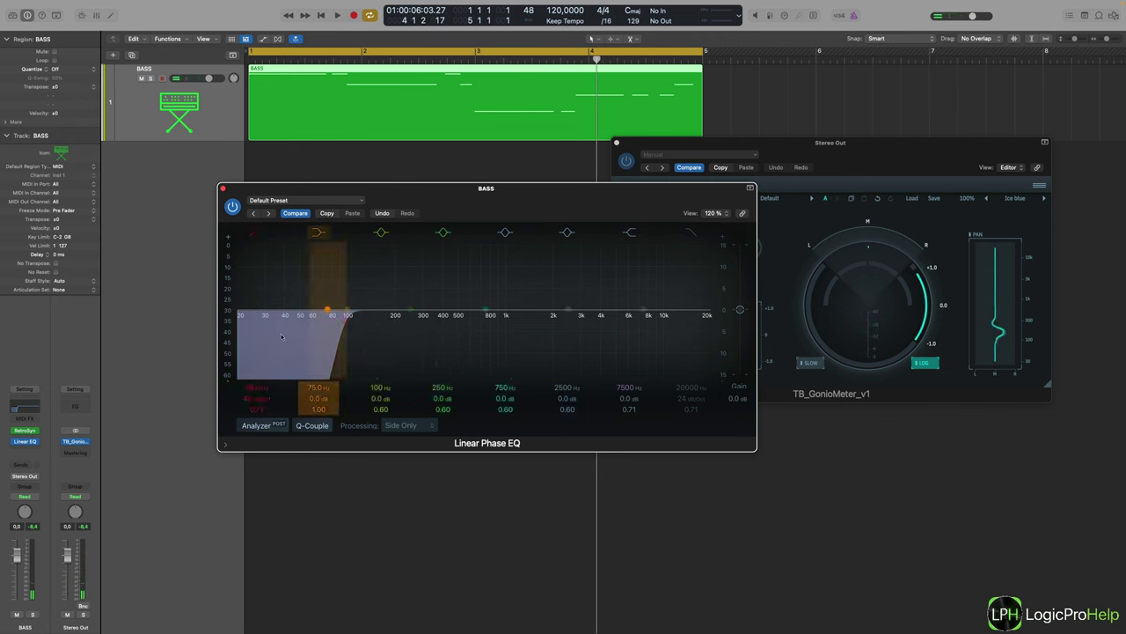
- Raise the low cut frequency to 129 Hz while playing the bass loop to check its low end on the Goniometer
{"action": "left_click_drag", "start_coordinate": [345, 348], "coordinate": [356, 349]}
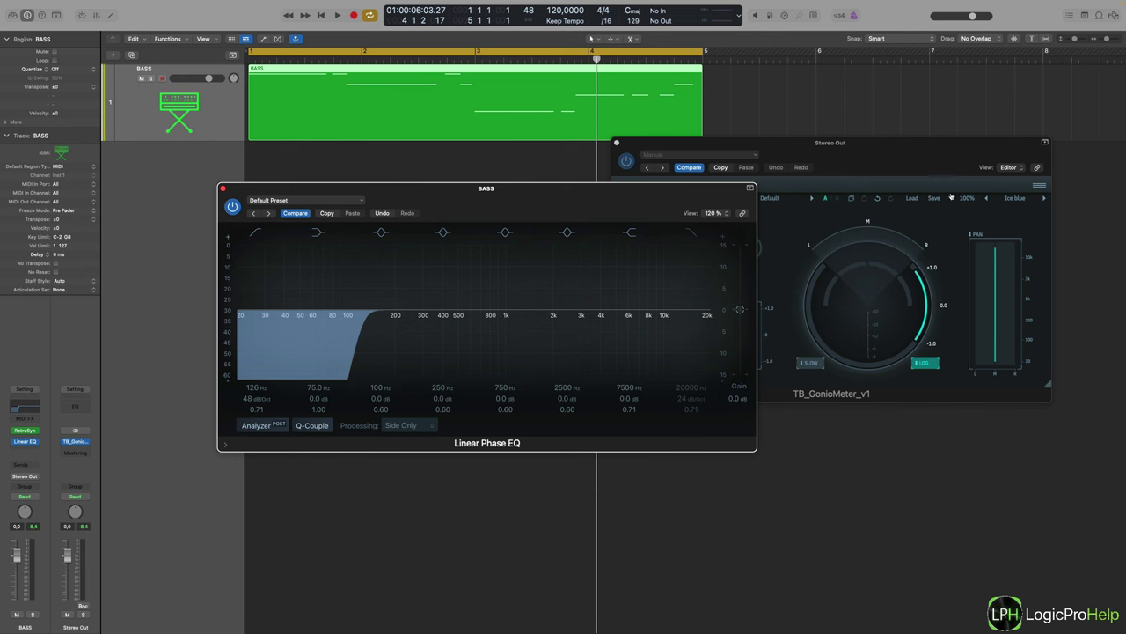
{"action": "left_click", "coordinate": [905, 171]}
{"action": "left_click", "coordinate": [432, 215]}
{"action": "key", "text": "space"}
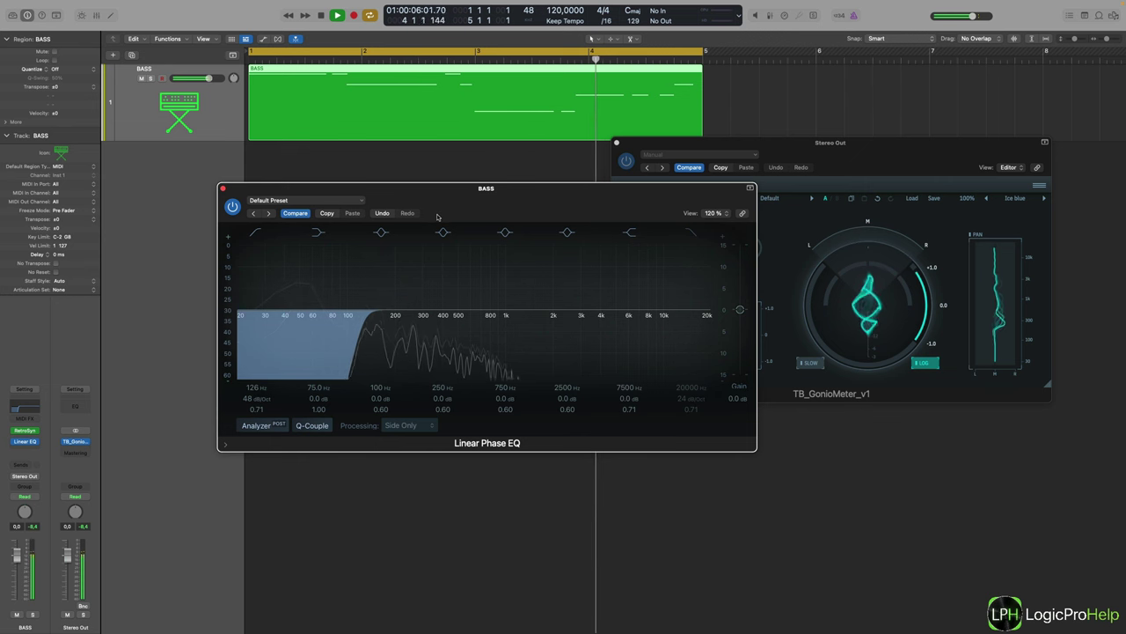
{"action": "left_click", "coordinate": [371, 333]}
{"action": "key", "text": "space"}
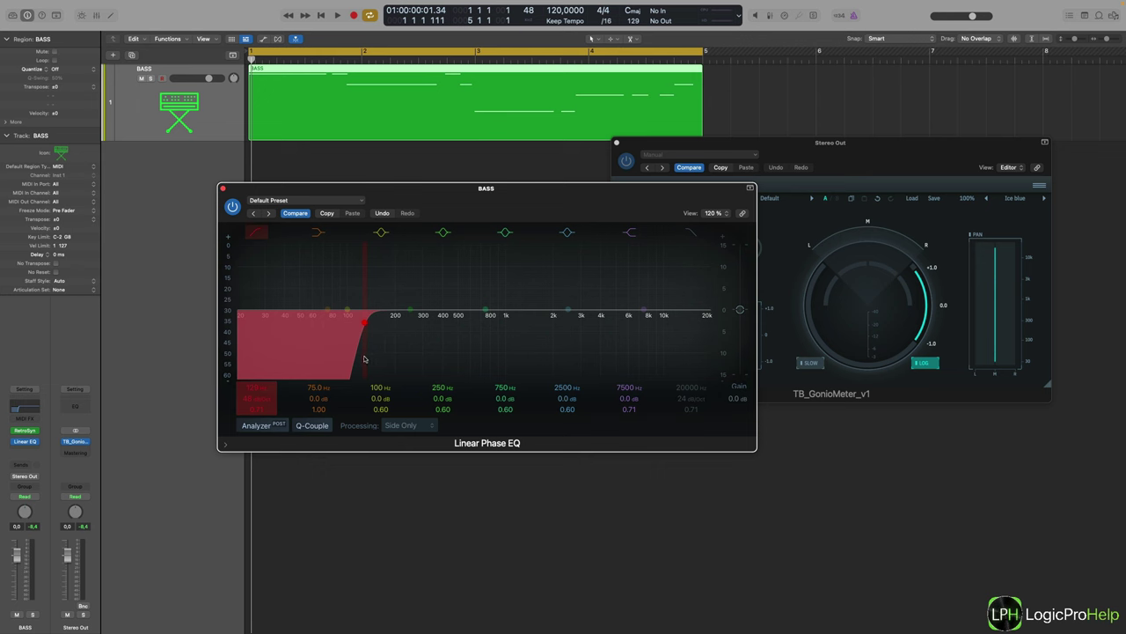
{"action": "key", "text": "space"}
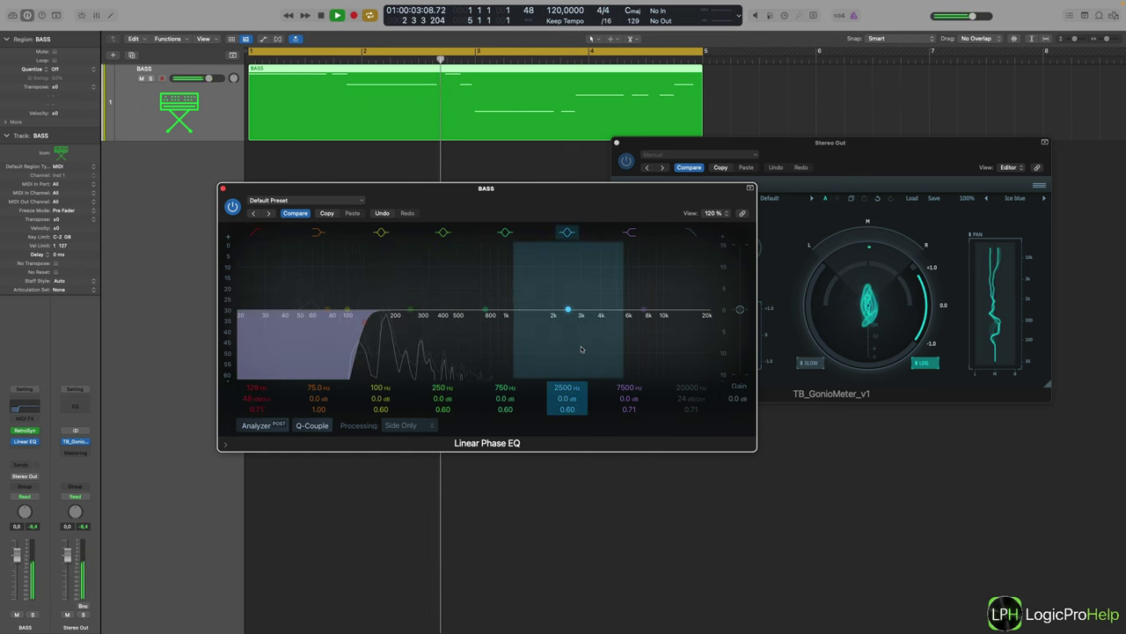
{"action": "key", "text": "space"}
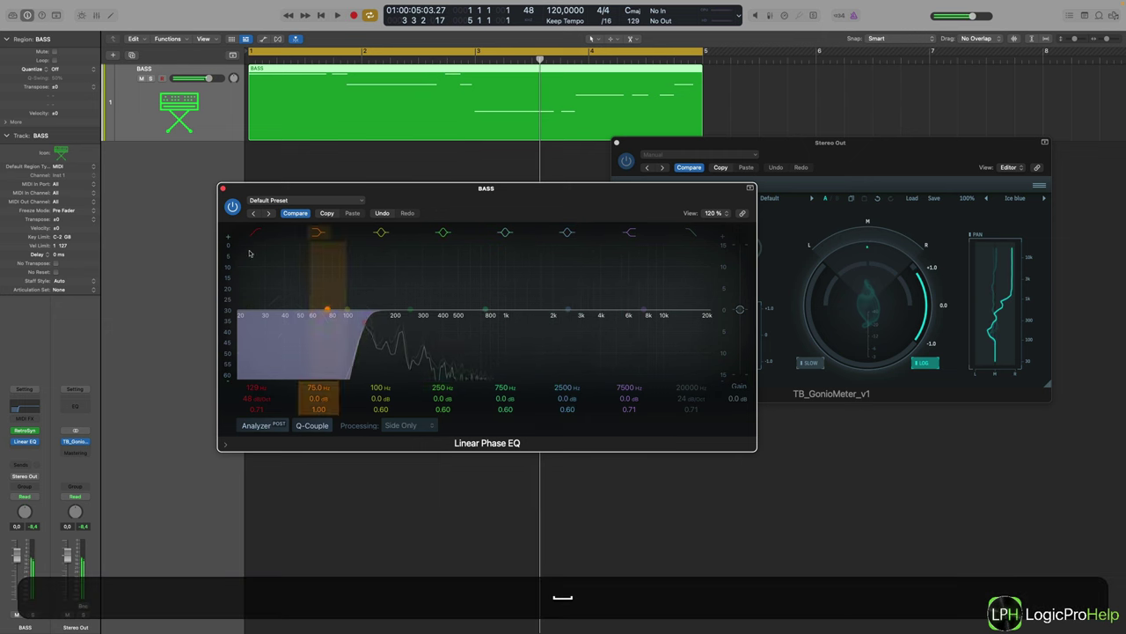
- Bypass the Linear Phase EQ and play the bass loop to check its unprocessed stereo width on the Goniometer, then stop playback
{"action": "left_click", "coordinate": [232, 206]}
{"action": "left_click", "coordinate": [232, 207]}
{"action": "key", "text": "space"}
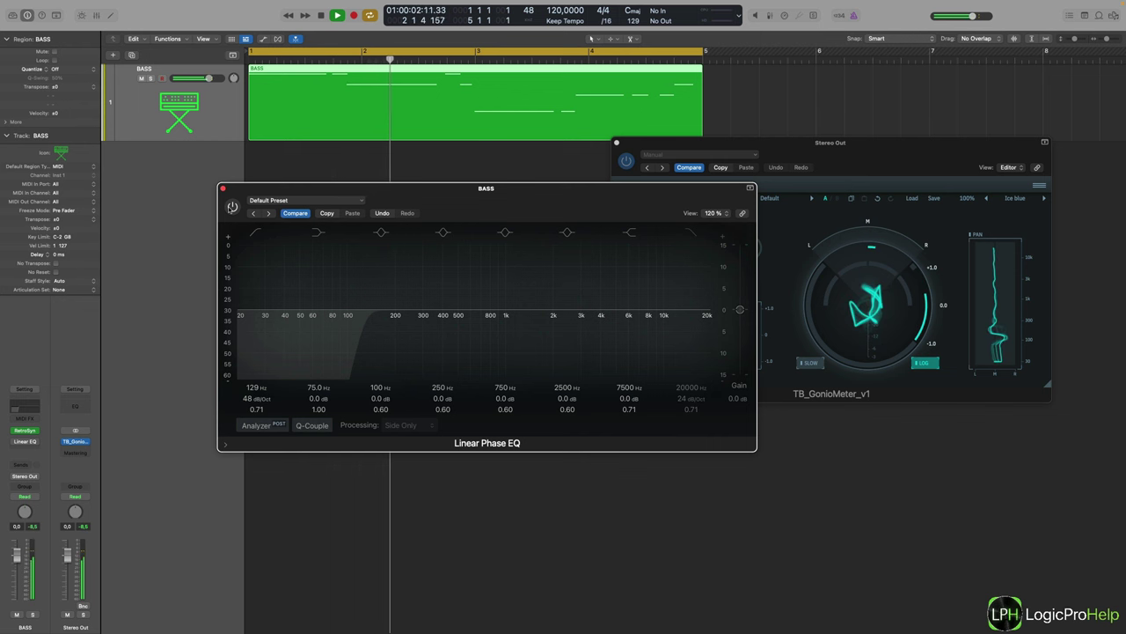
{"action": "key", "text": "space"}
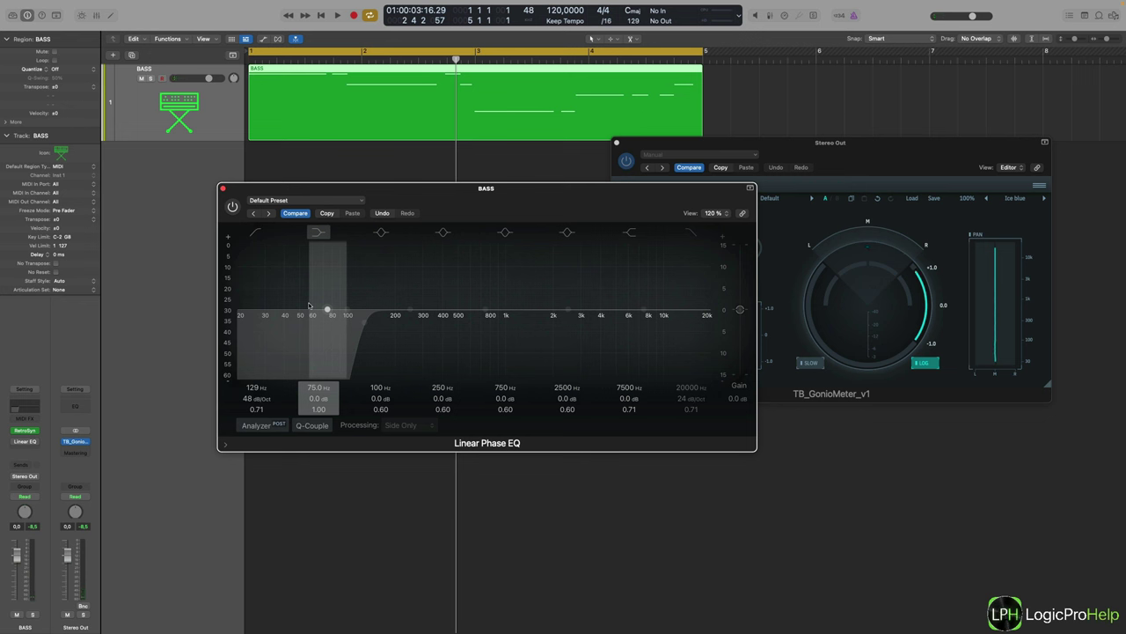
- Toggle the EQ's low cut band off and on, and play the bass loop with the EQ active to recheck the low end
{"action": "left_click", "coordinate": [260, 231]}
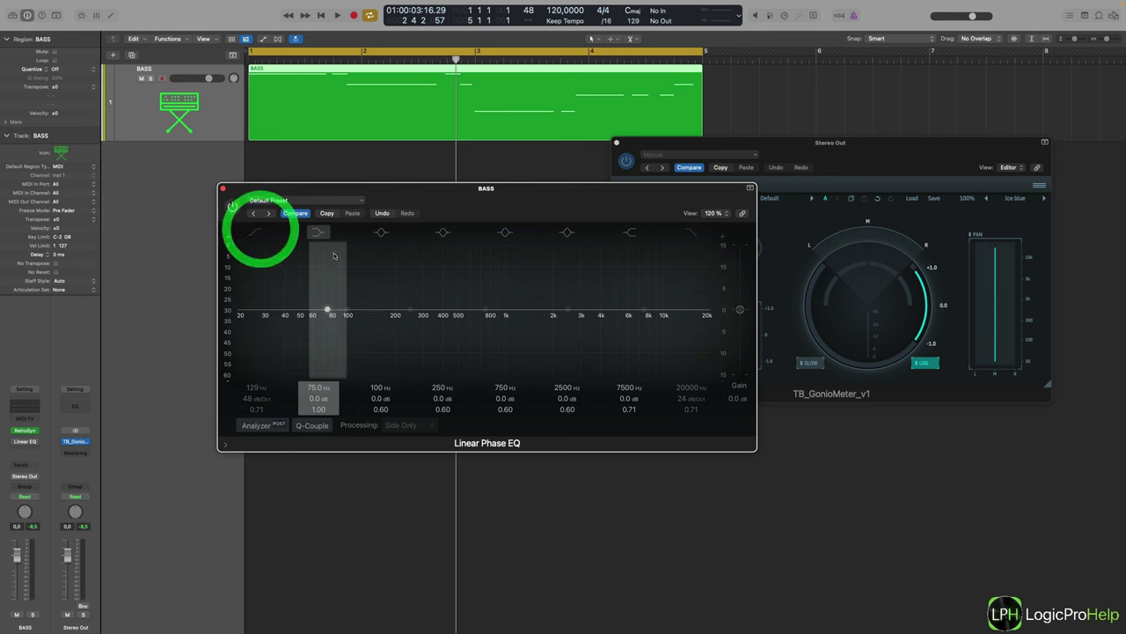
{"action": "left_click", "coordinate": [256, 230]}
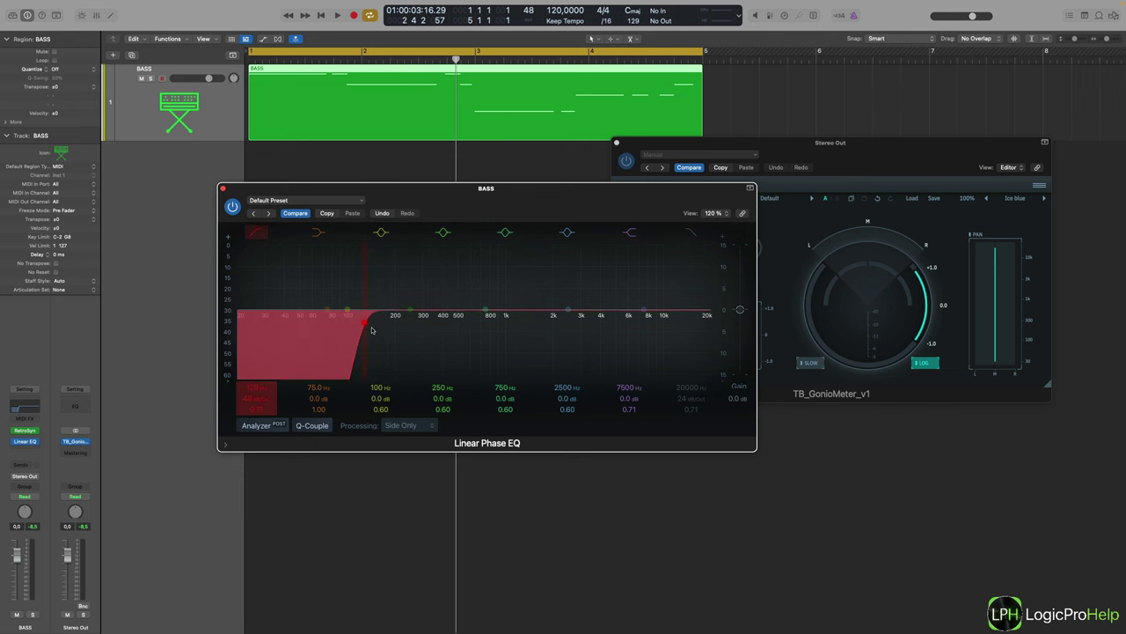
{"action": "key", "text": "space"}
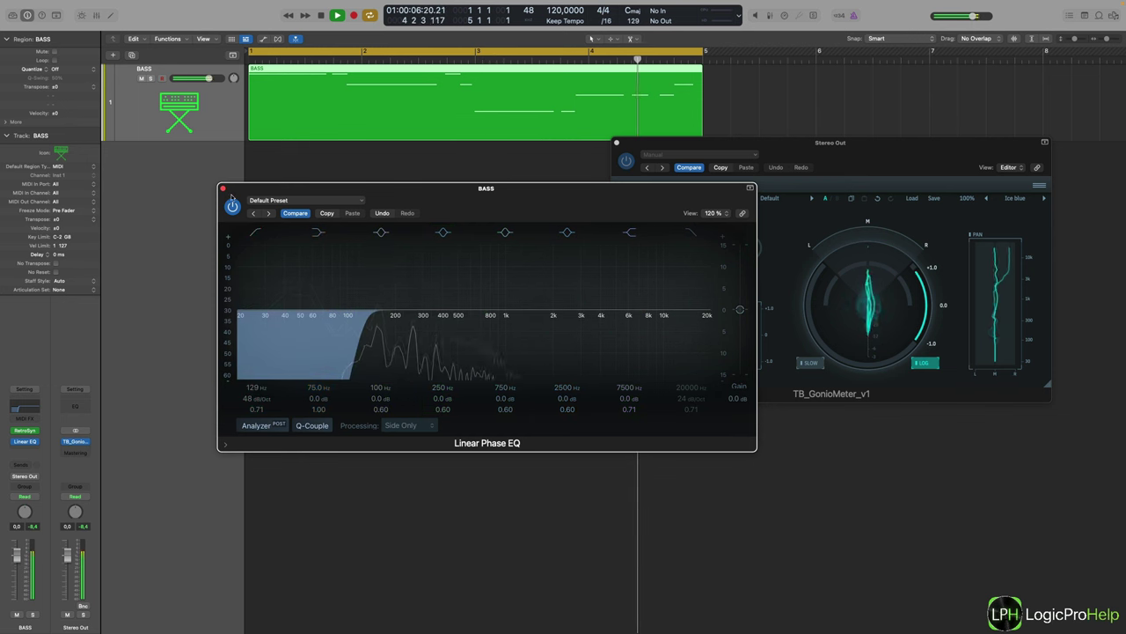
{"action": "key", "text": "space"}
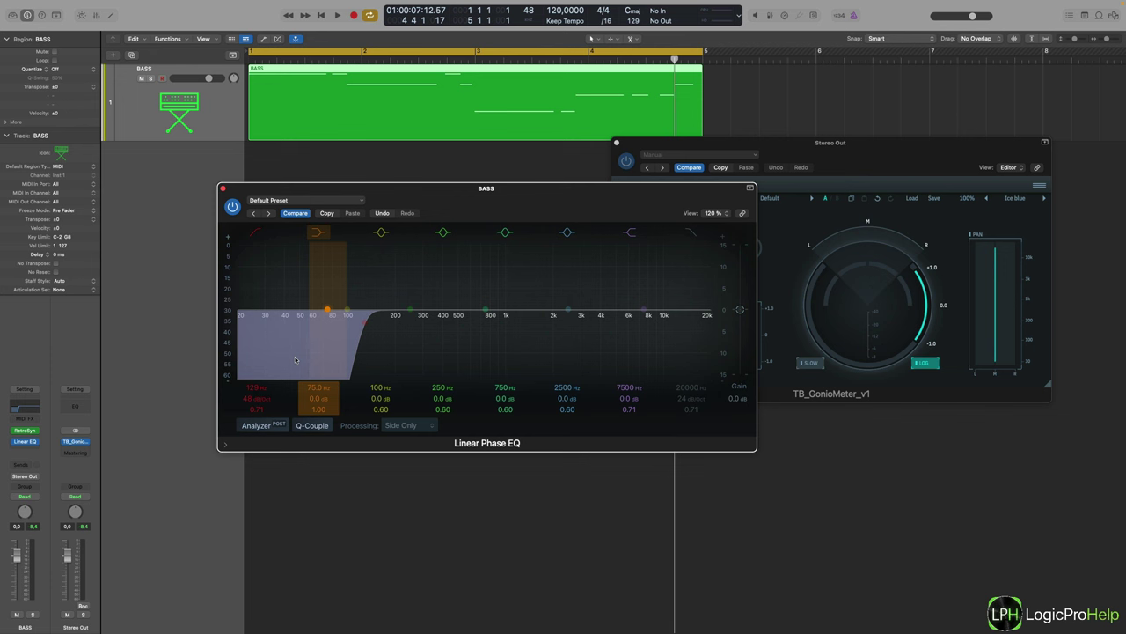
- Close and bypass the Linear Phase EQ, and duplicate the BASS track together with its region
{"action": "left_click_drag", "start_coordinate": [490, 210], "coordinate": [422, 213]}
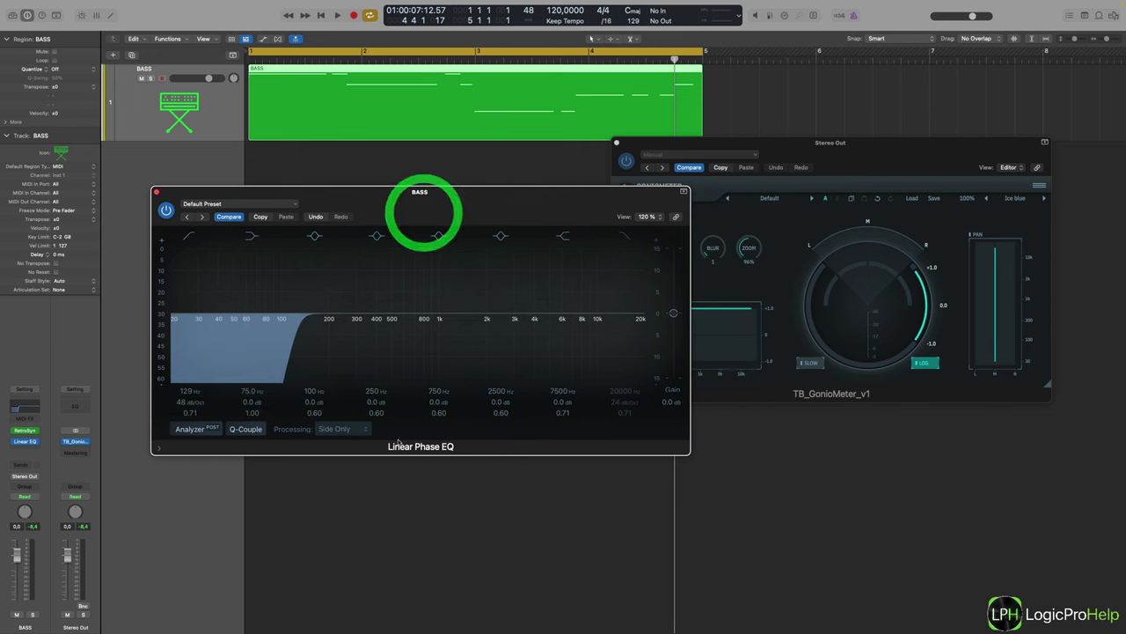
{"action": "left_click", "coordinate": [156, 192]}
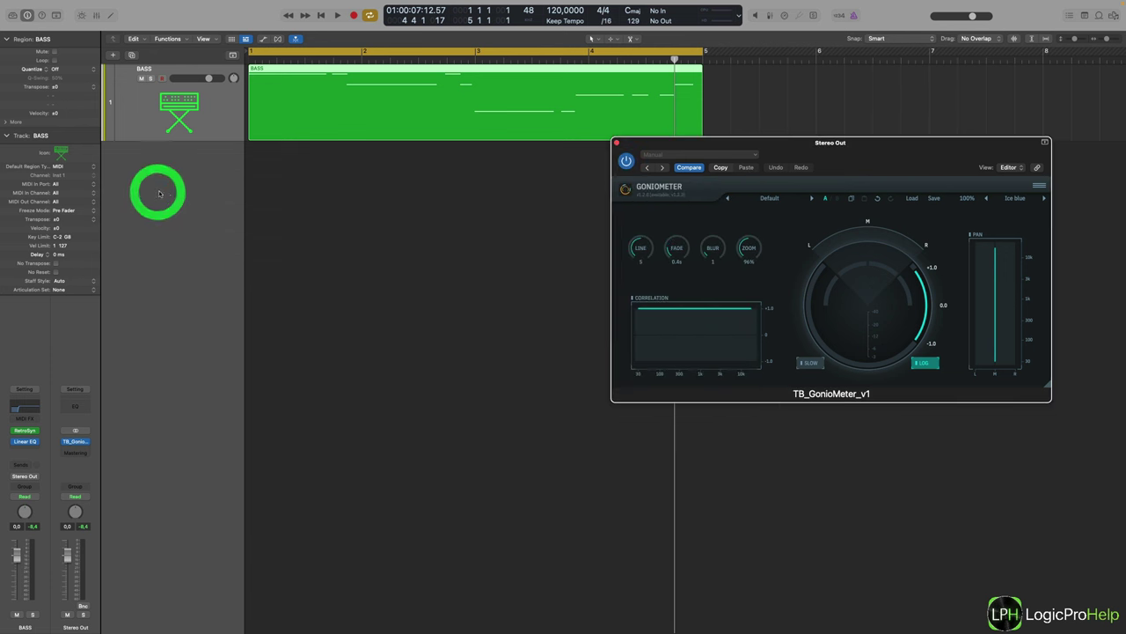
{"action": "left_click", "coordinate": [137, 139]}
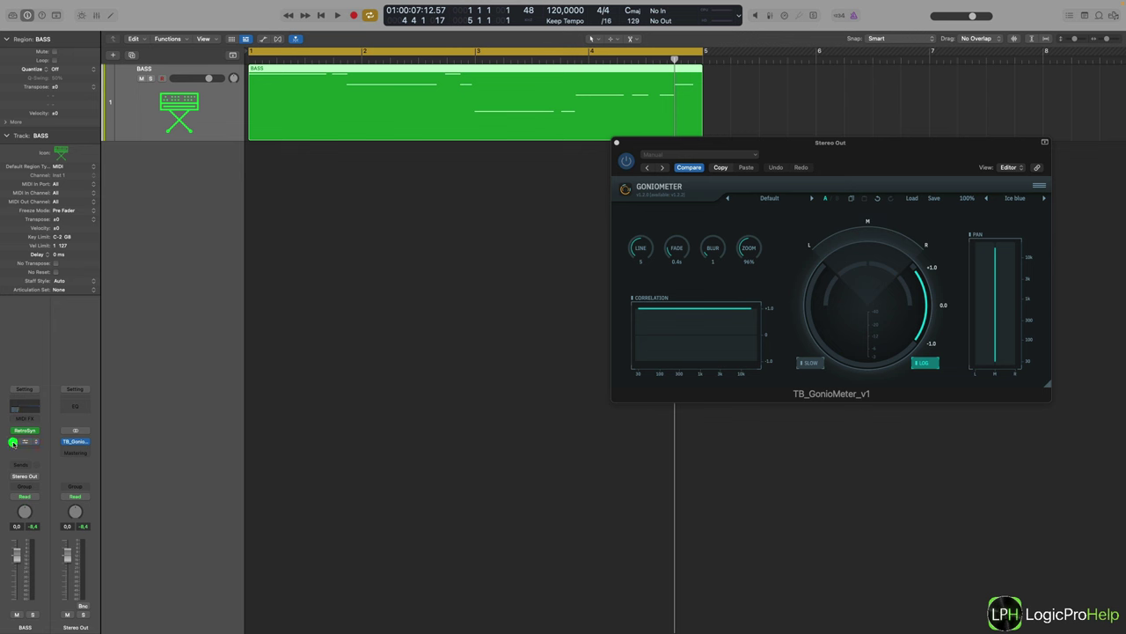
{"action": "left_click", "coordinate": [131, 55], "text": "super"}
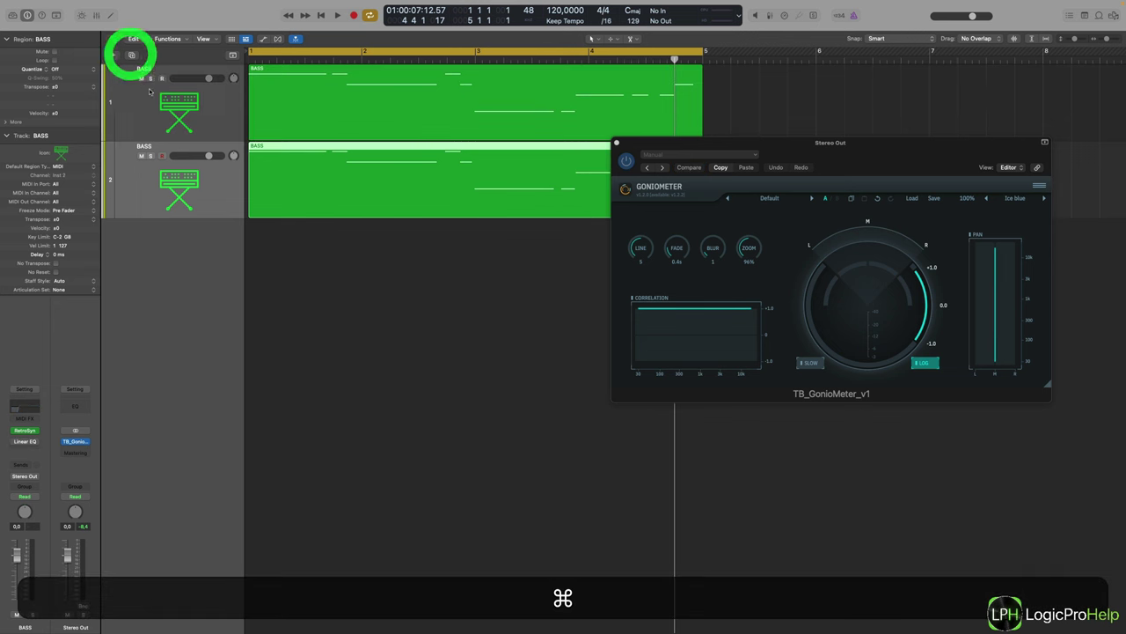
{"action": "left_click", "coordinate": [320, 183]}
{"action": "left_click", "coordinate": [145, 183]}
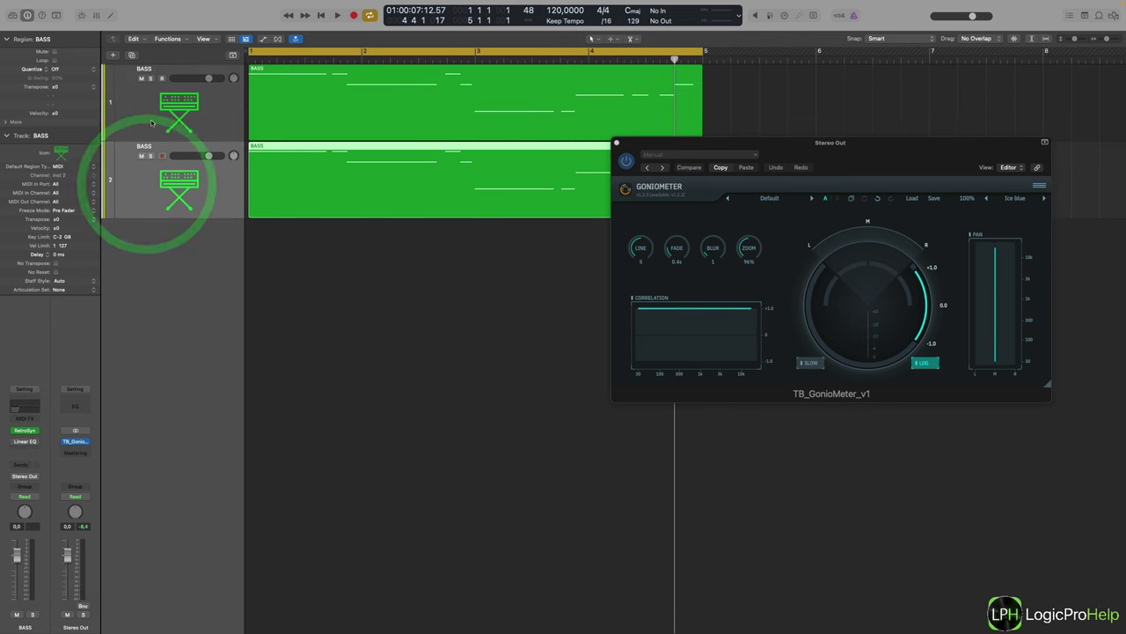
{"action": "left_click", "coordinate": [137, 197]}
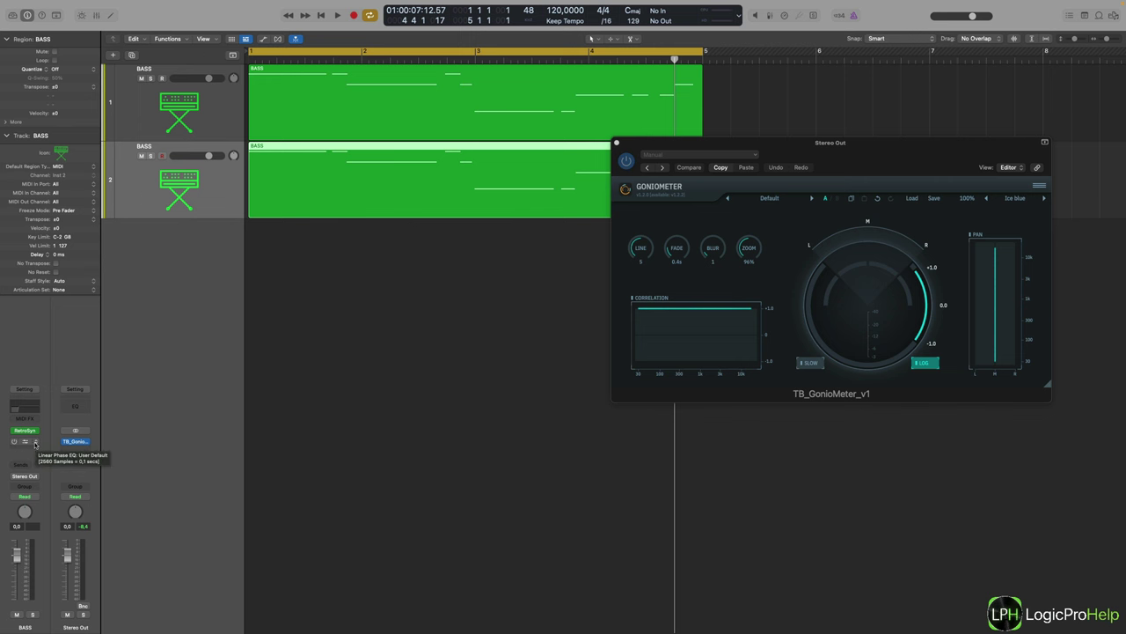
- Replace the copied EQ on the duplicated bass track with a fresh Linear Phase EQ
{"action": "left_click", "coordinate": [31, 446]}
{"action": "left_click", "coordinate": [53, 255]}
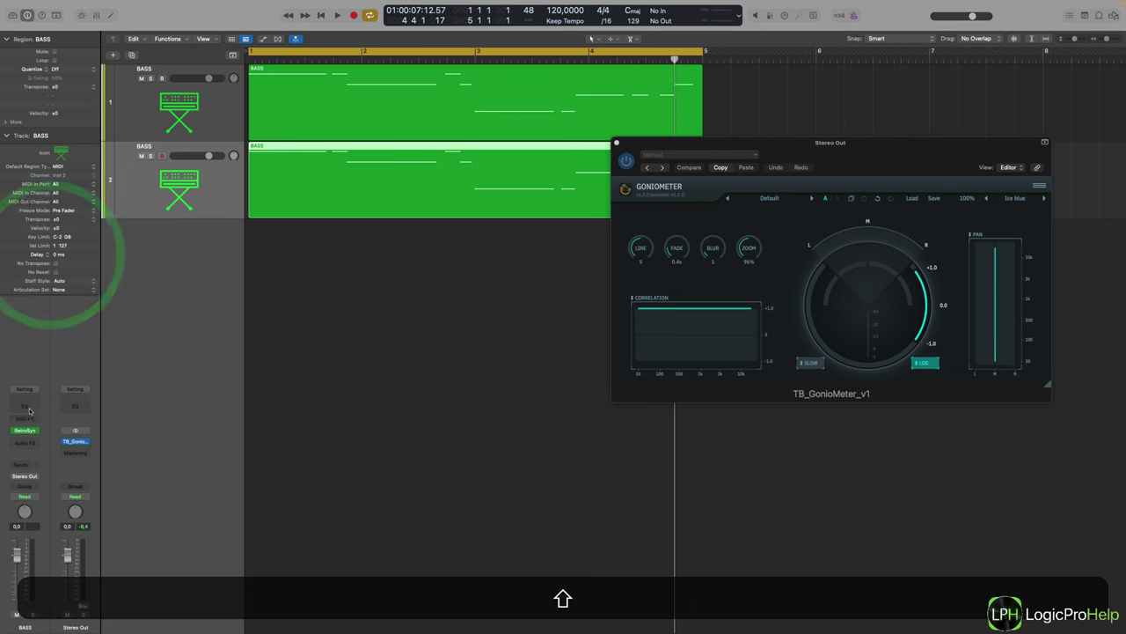
{"action": "left_click", "coordinate": [31, 405], "text": "shift"}
- Enable the duplicated track's EQ high cut band and set it to 116 Hz with a 48 dB/Oct slope
{"action": "left_click", "coordinate": [820, 159]}
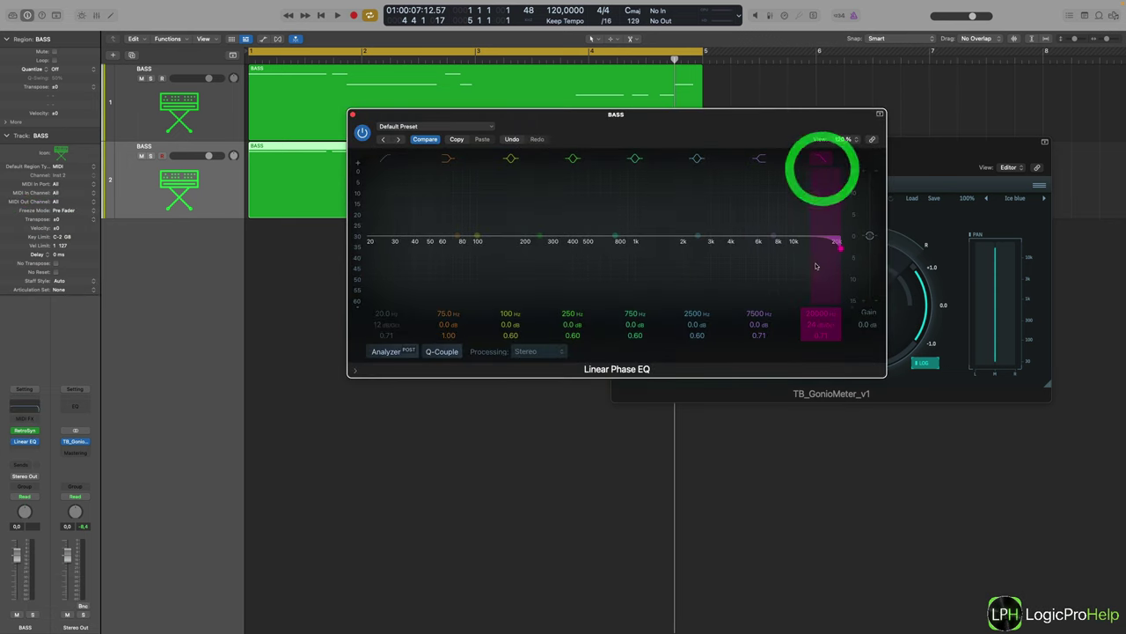
{"action": "left_click_drag", "start_coordinate": [836, 264], "coordinate": [460, 269]}
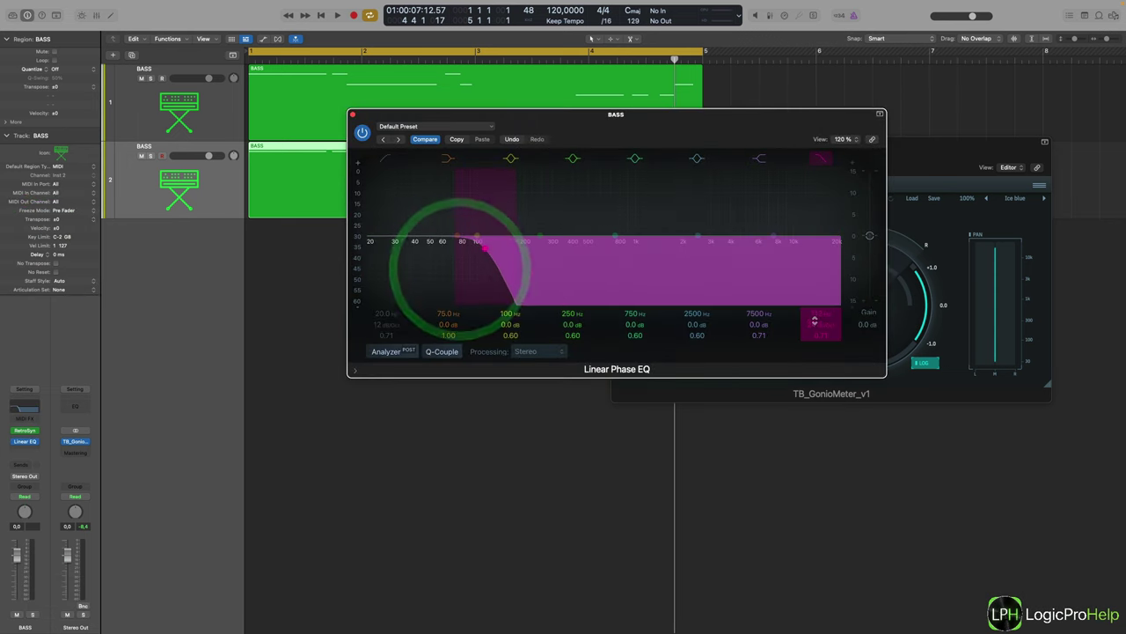
{"action": "left_click_drag", "start_coordinate": [814, 323], "coordinate": [815, 305]}
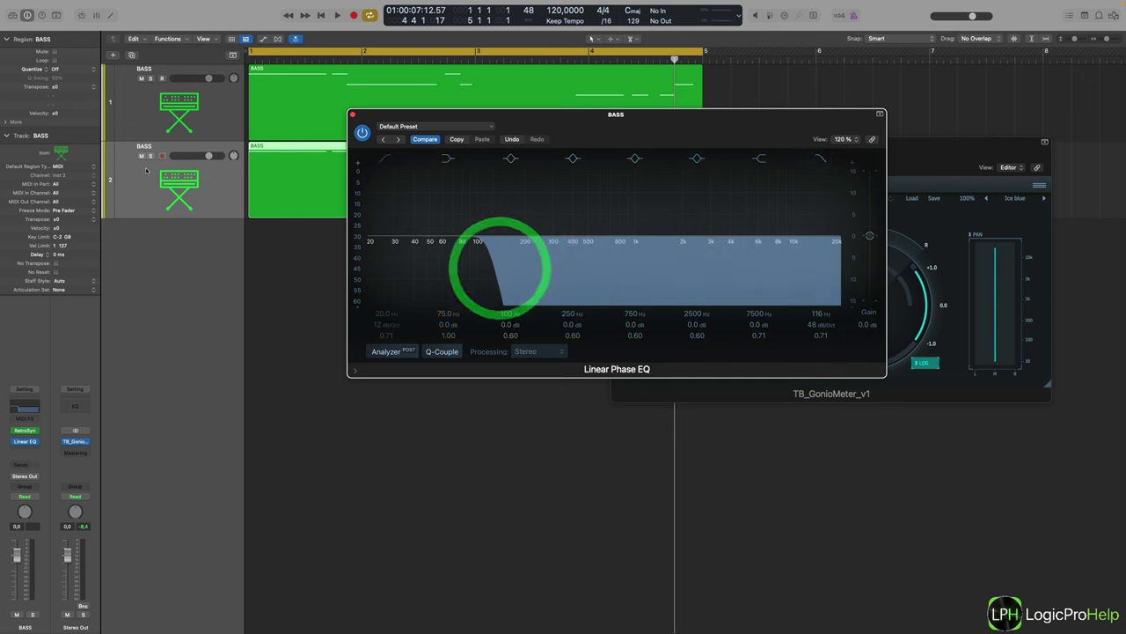
- Add a Gain plug-in after the EQ on the duplicated track with Mono switched on, and close both plug-in windows
{"action": "left_click", "coordinate": [131, 211]}
{"action": "left_click", "coordinate": [26, 450]}
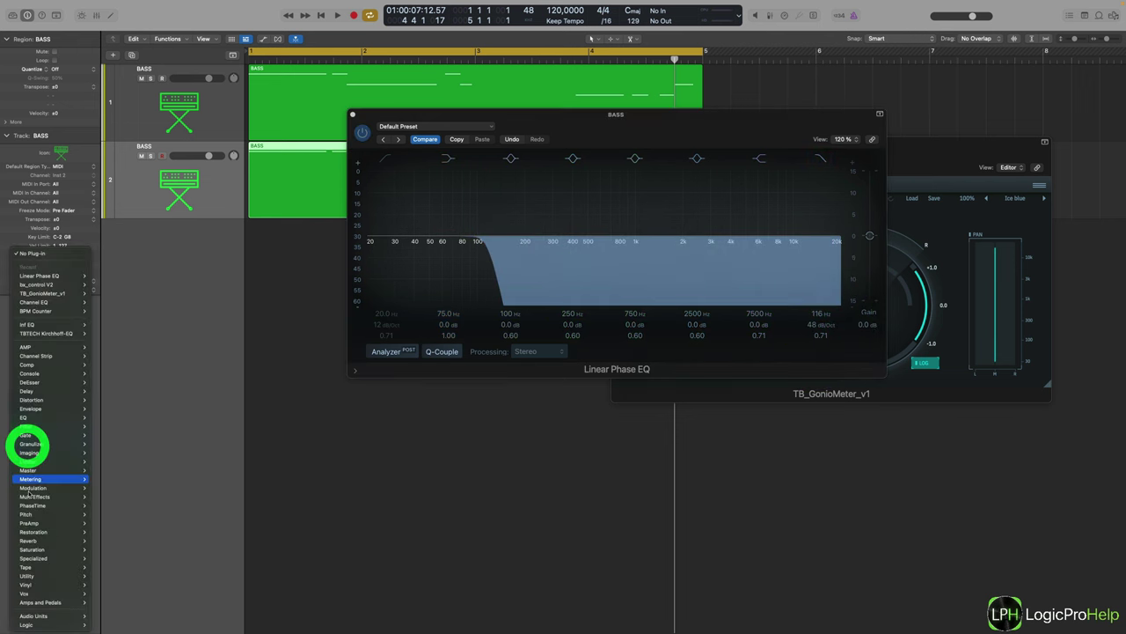
{"action": "mouse_move", "coordinate": [31, 576]}
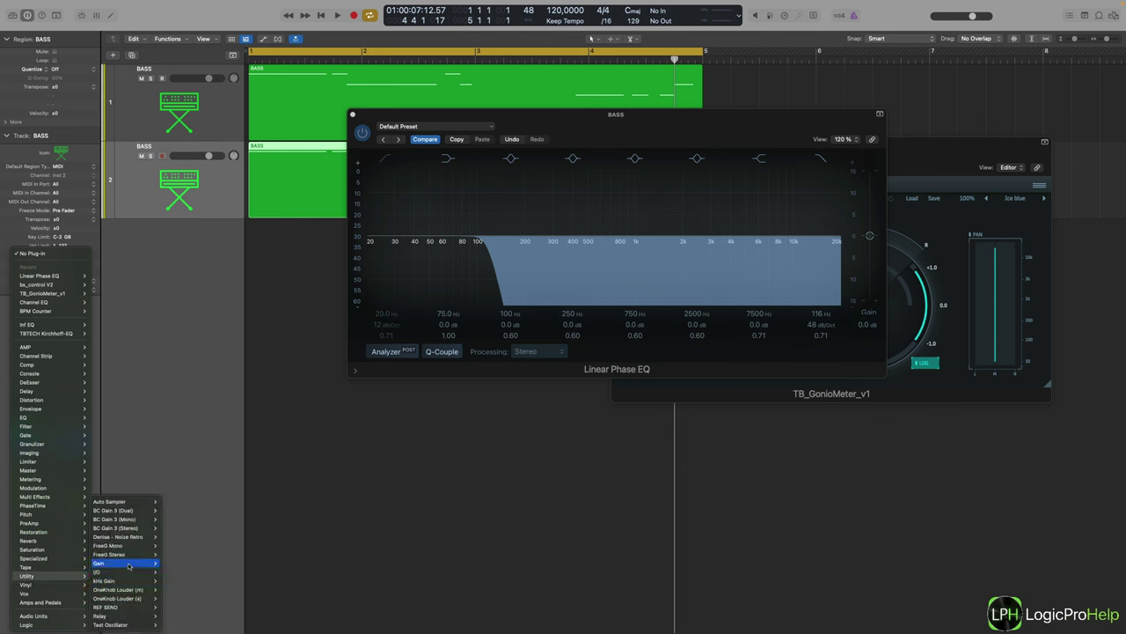
{"action": "left_click", "coordinate": [123, 563]}
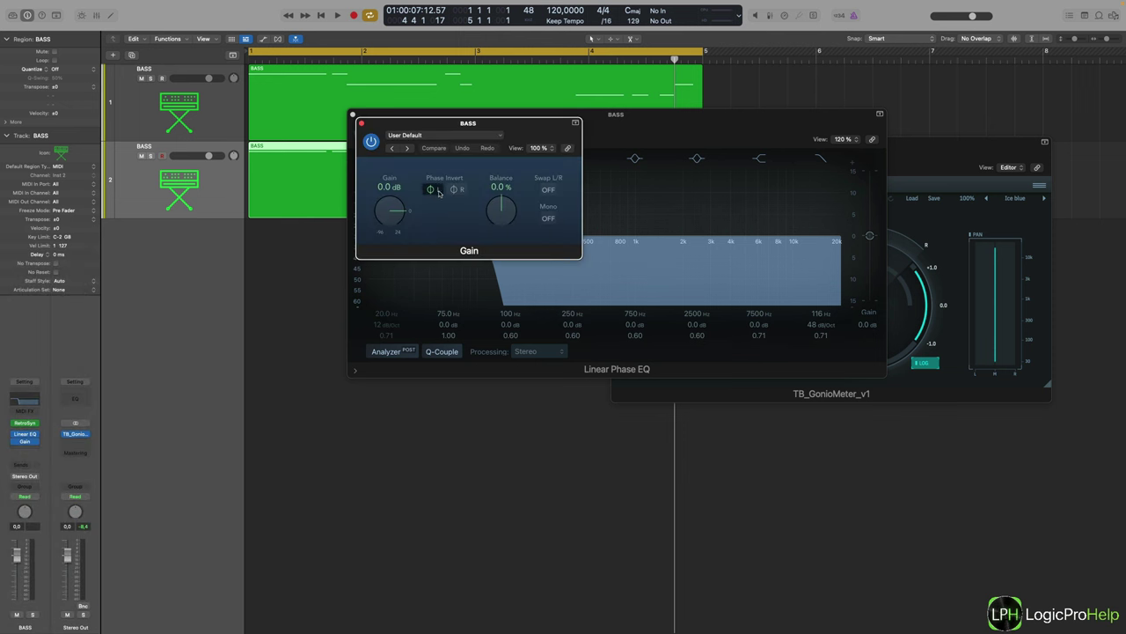
{"action": "left_click", "coordinate": [433, 190]}
{"action": "left_click", "coordinate": [546, 219]}
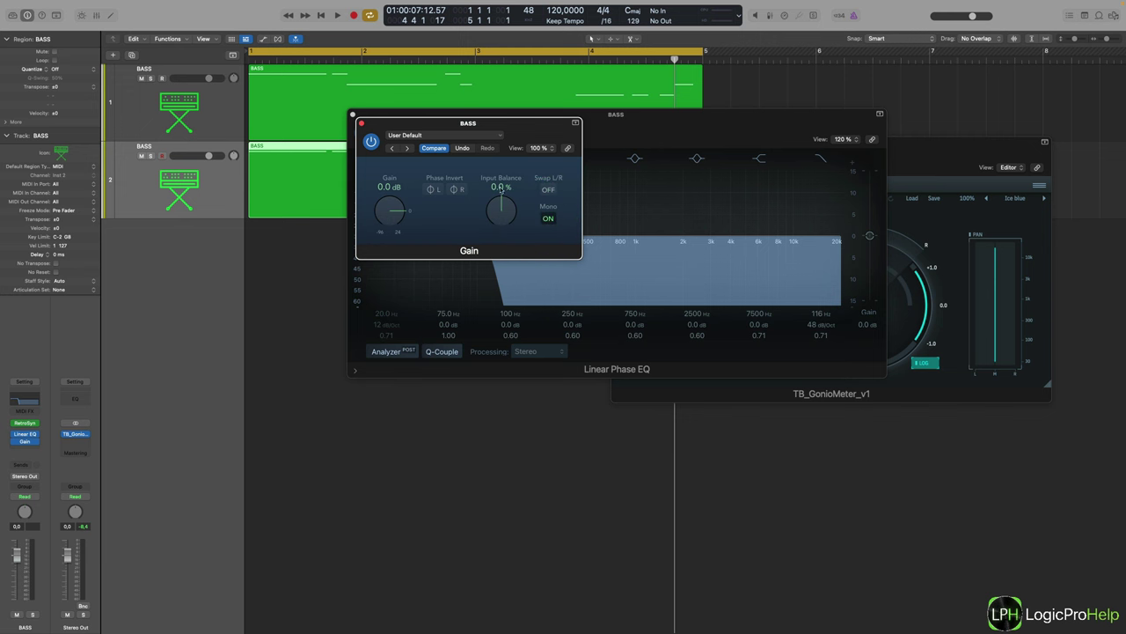
{"action": "left_click", "coordinate": [359, 121]}
{"action": "left_click", "coordinate": [352, 113]}
- Replace the bypassed EQ on the original BASS track with a fresh Linear Phase EQ
{"action": "left_click", "coordinate": [224, 117]}
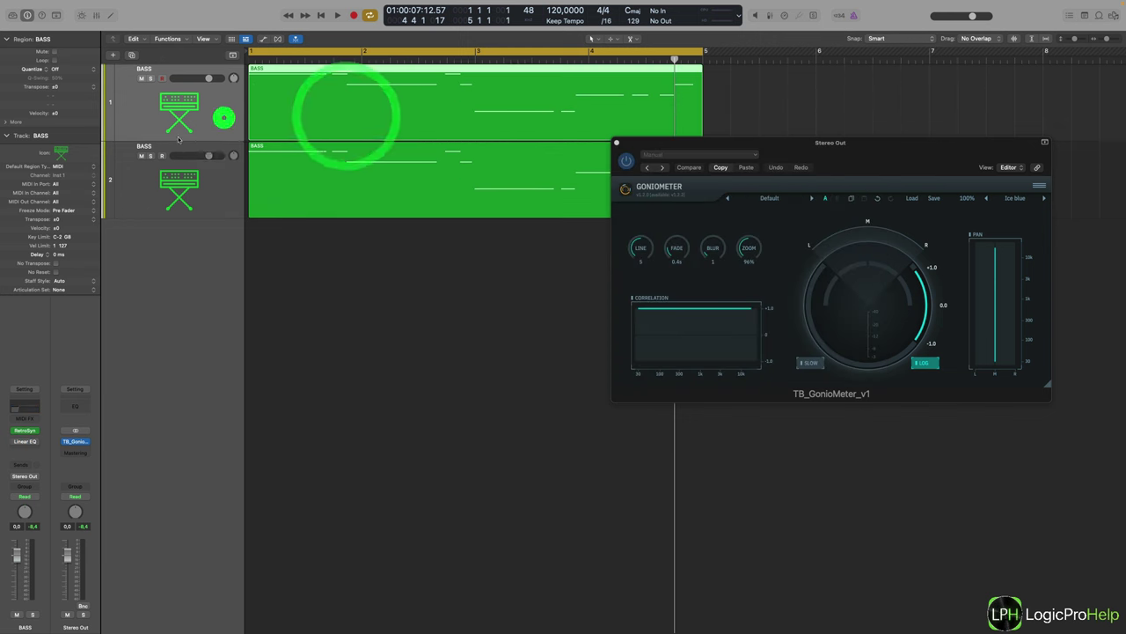
{"action": "left_click", "coordinate": [36, 447]}
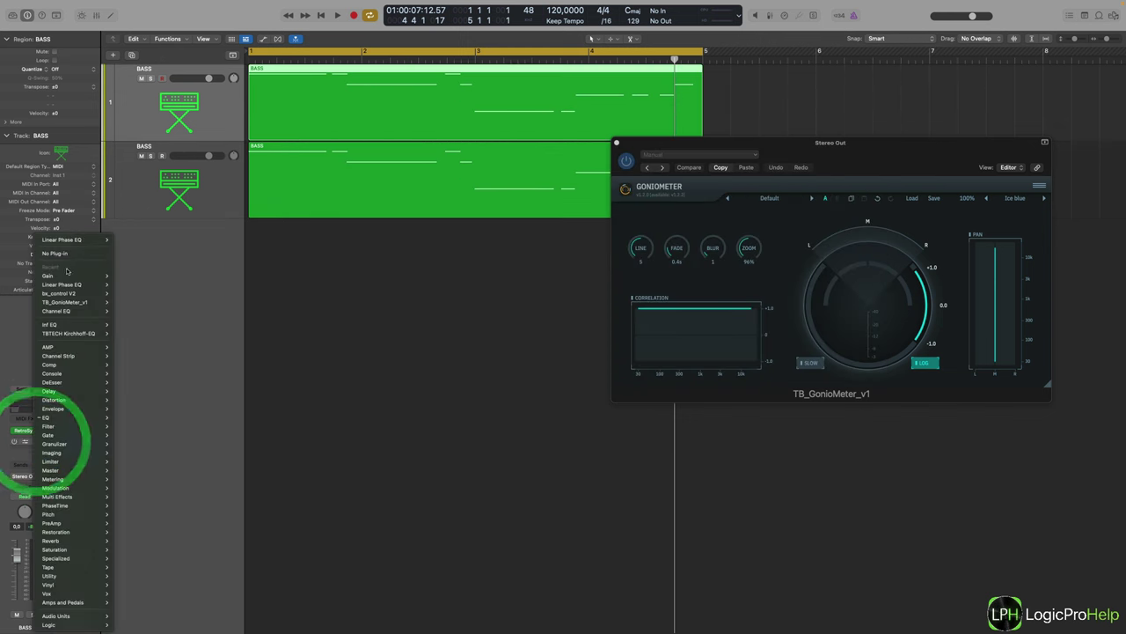
{"action": "left_click", "coordinate": [68, 252]}
{"action": "left_click", "coordinate": [27, 403], "text": "alt"}
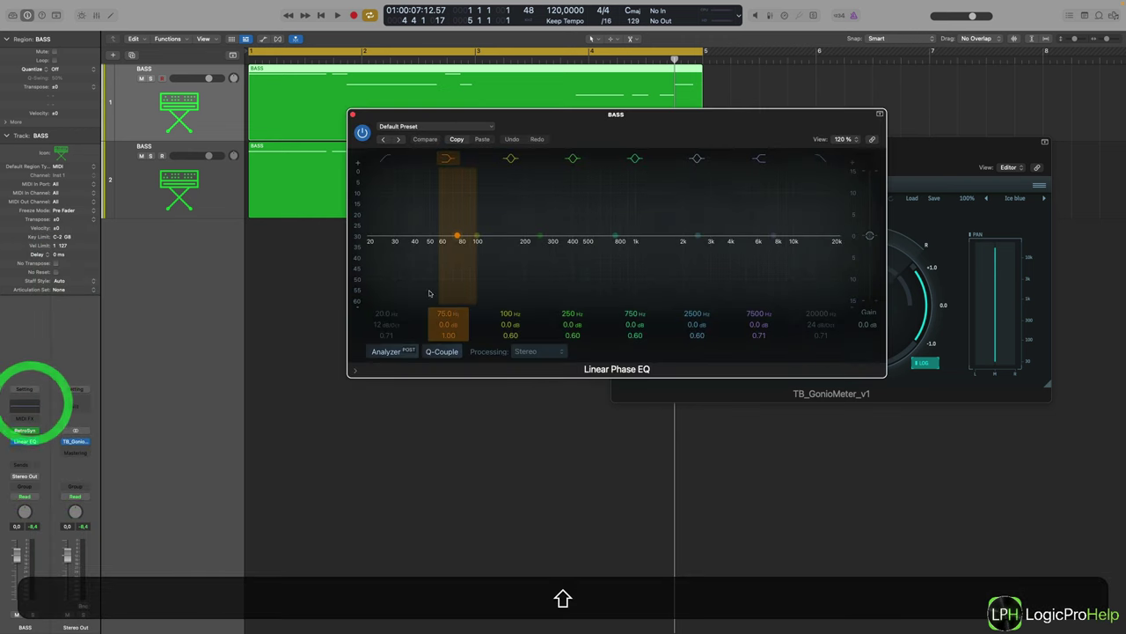
- Enable the original track's EQ low cut band and set it to 112 Hz with a 48 dB/Oct slope
{"action": "left_click", "coordinate": [384, 161]}
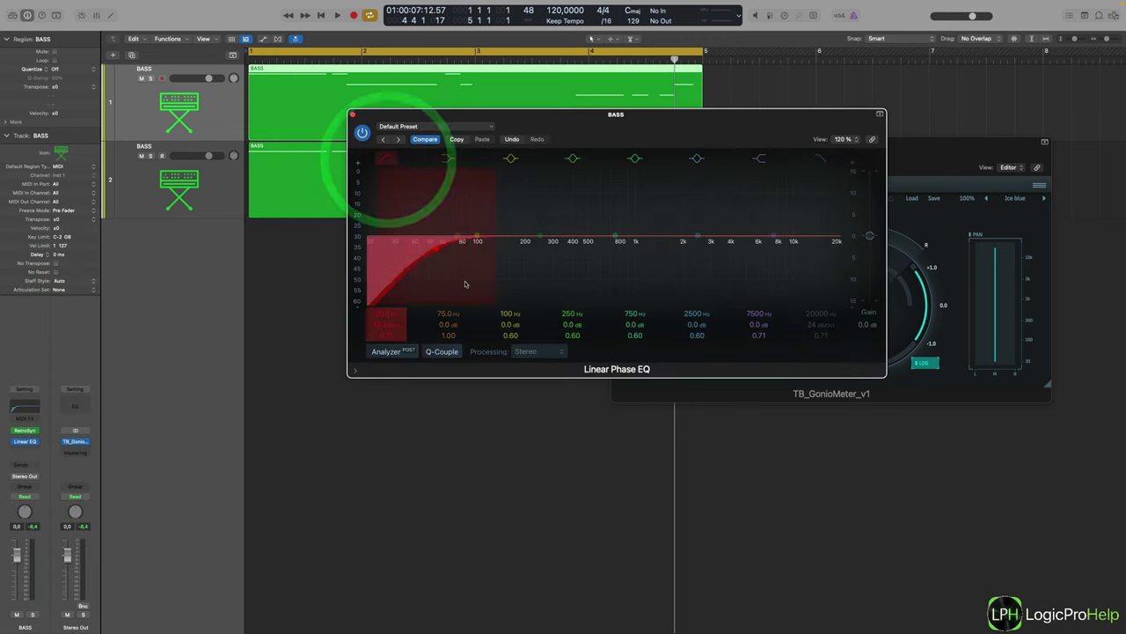
{"action": "left_click_drag", "start_coordinate": [485, 276], "coordinate": [464, 222]}
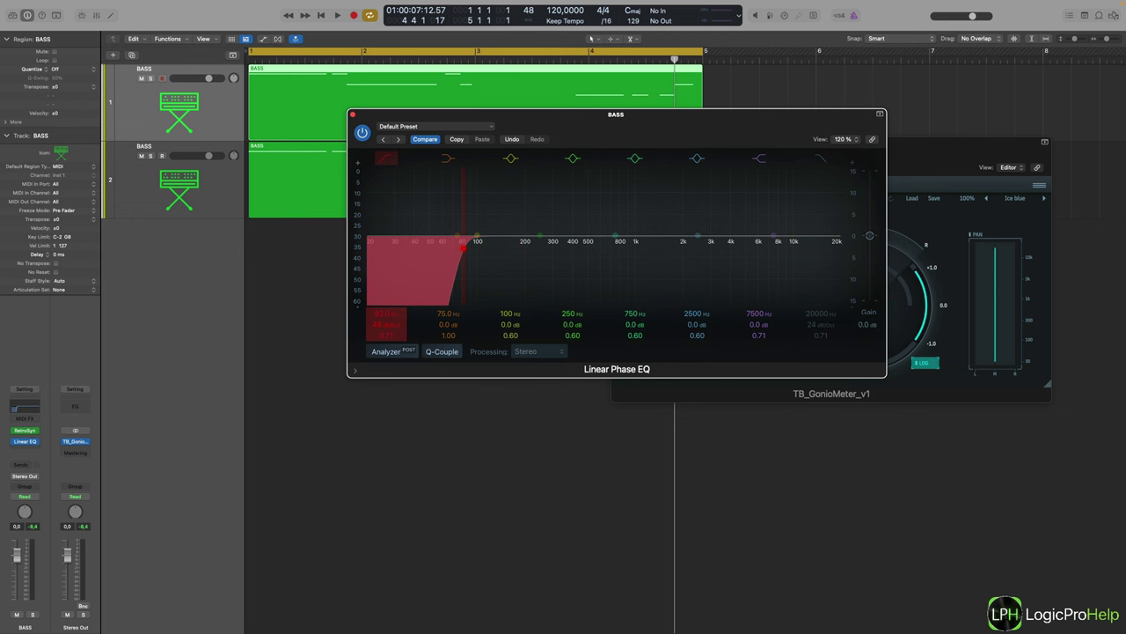
{"action": "left_click_drag", "start_coordinate": [480, 279], "coordinate": [495, 280]}
{"action": "left_click", "coordinate": [498, 277]}
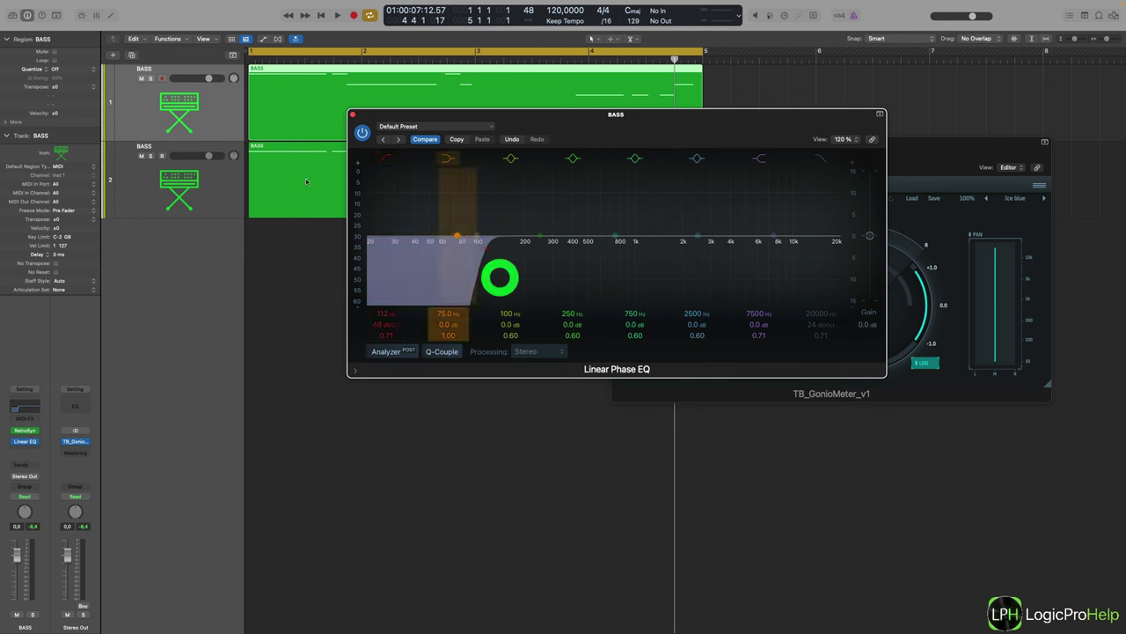
- Open the duplicated track's Linear Phase EQ and place its window below the original track's EQ for comparison
{"action": "left_click", "coordinate": [202, 201]}
{"action": "left_click", "coordinate": [24, 434]}
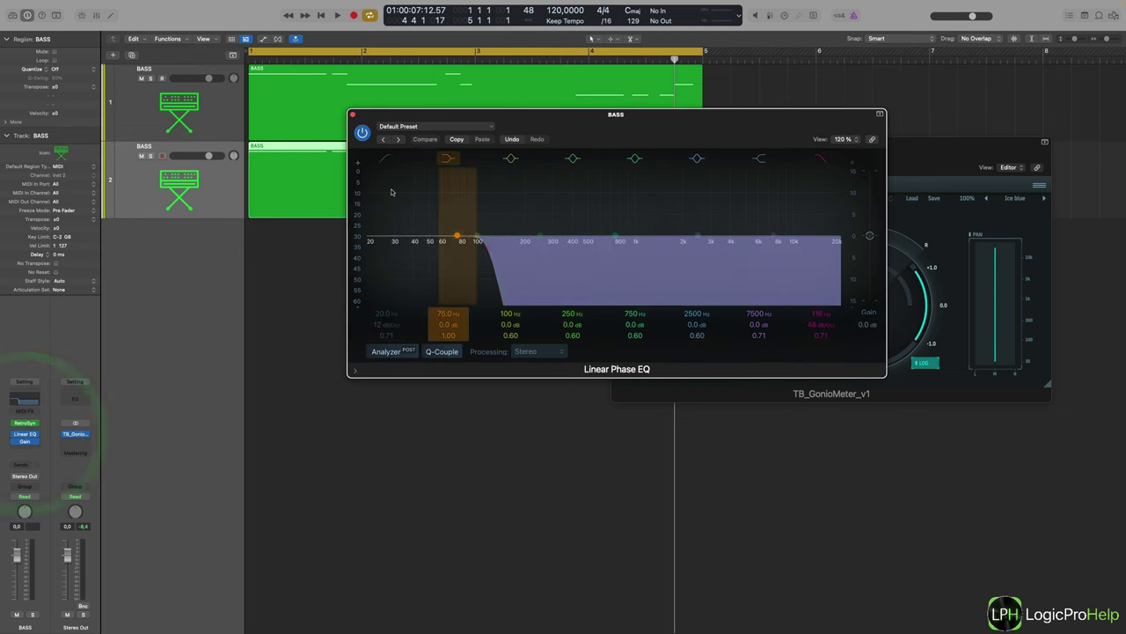
{"action": "left_click_drag", "start_coordinate": [422, 118], "coordinate": [422, 345]}
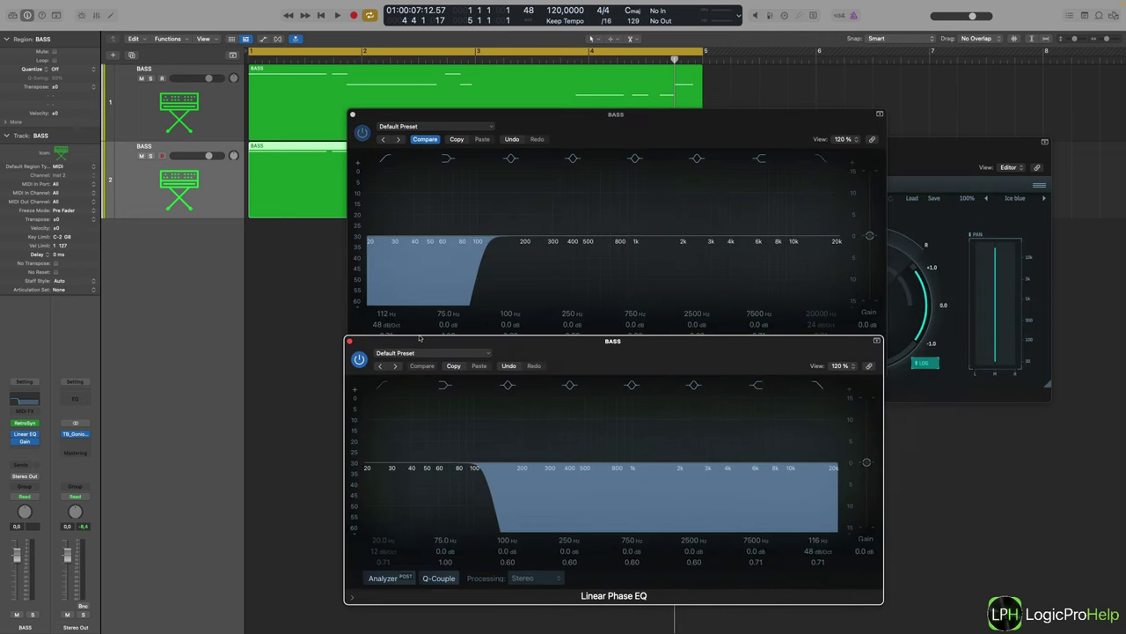
- Fine-tune the duplicated track's high cut to 120 Hz, comparing it with the original track's low cut curve
{"action": "left_click", "coordinate": [473, 449]}
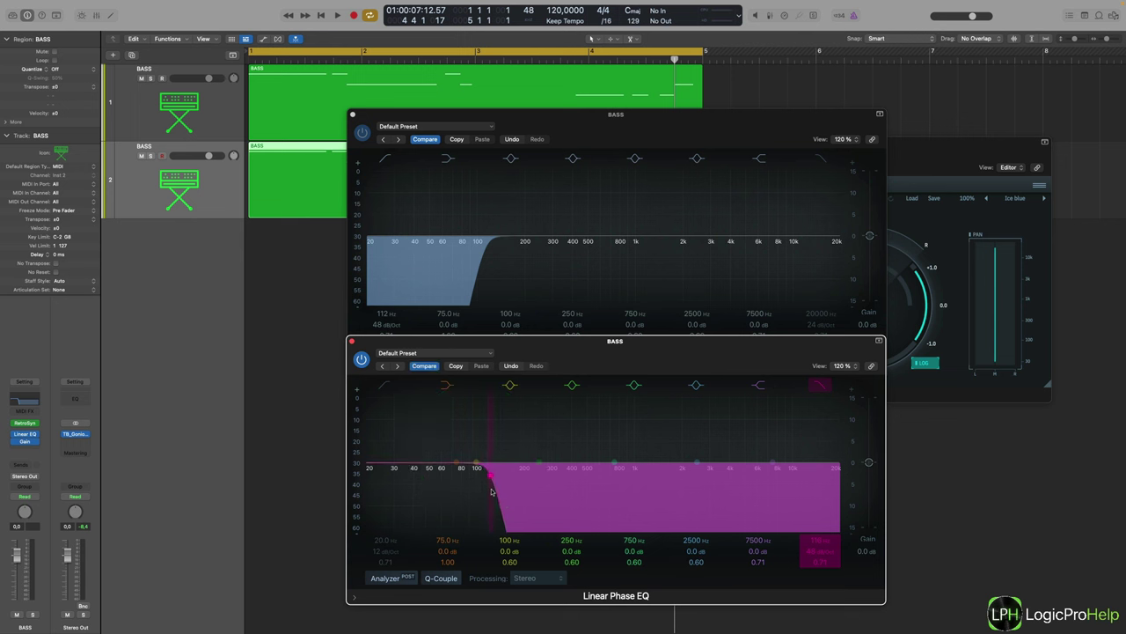
{"action": "left_click", "coordinate": [480, 247]}
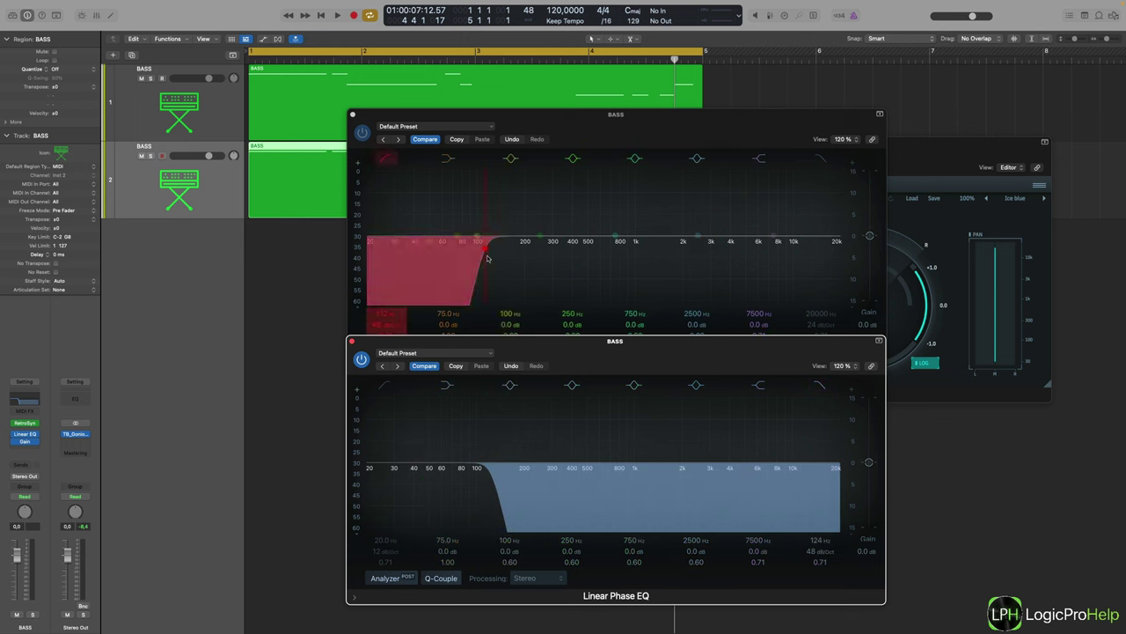
{"action": "left_click", "coordinate": [503, 519]}
{"action": "left_click", "coordinate": [489, 260]}
{"action": "left_click", "coordinate": [501, 516]}
{"action": "left_click", "coordinate": [498, 515]}
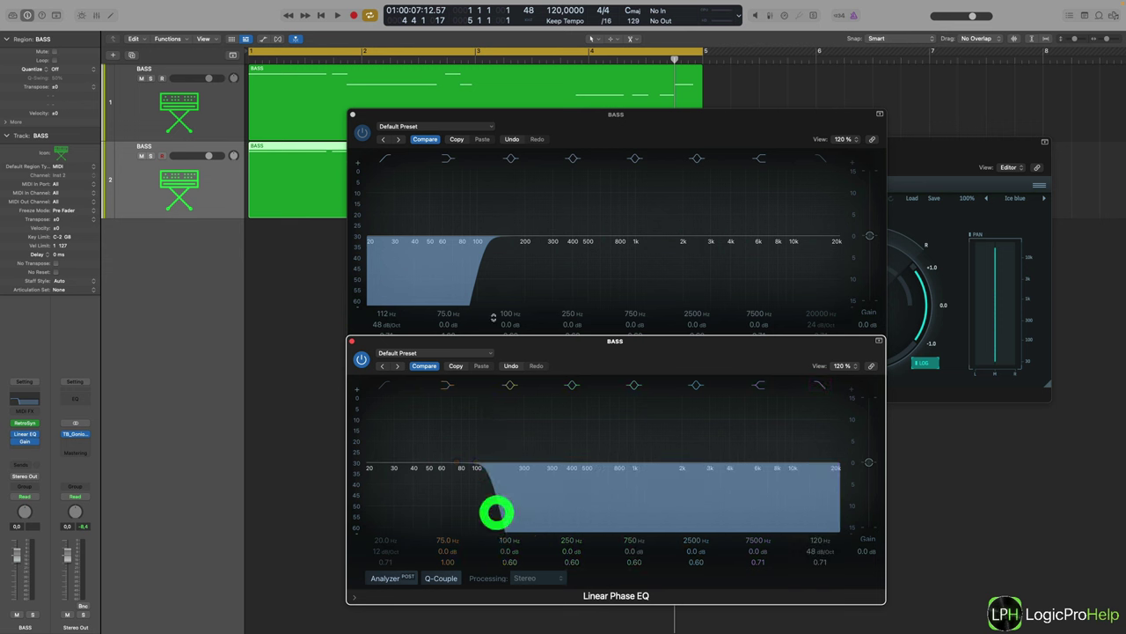
{"action": "left_click", "coordinate": [490, 286]}
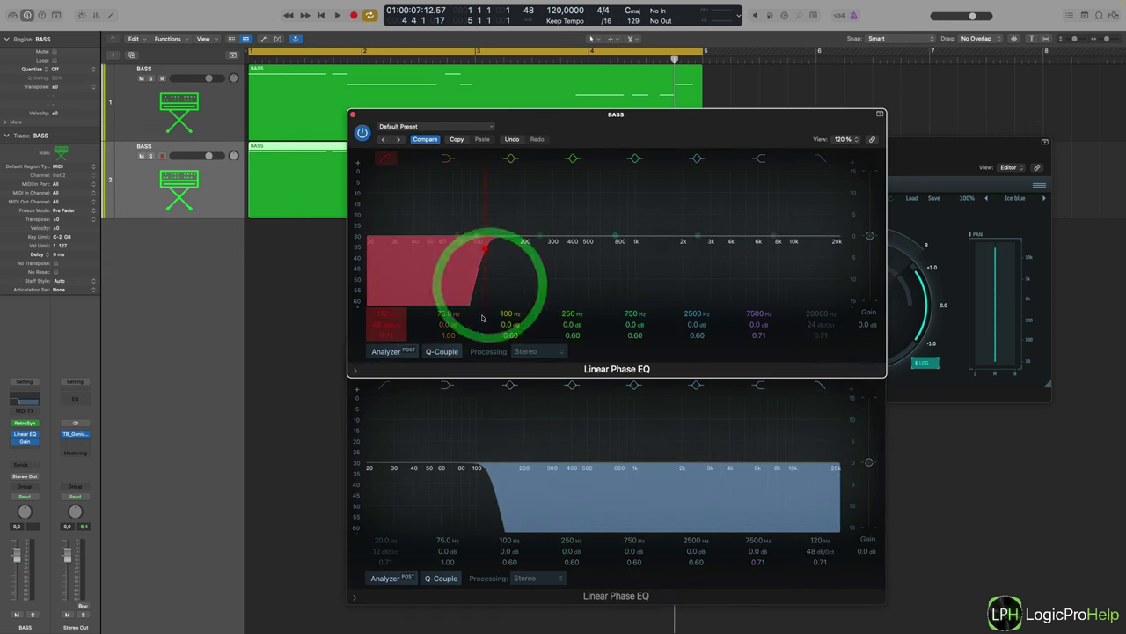
- Rename the duplicated track BASS SUB and the original track BASS HI
{"action": "double_click", "coordinate": [144, 146]}
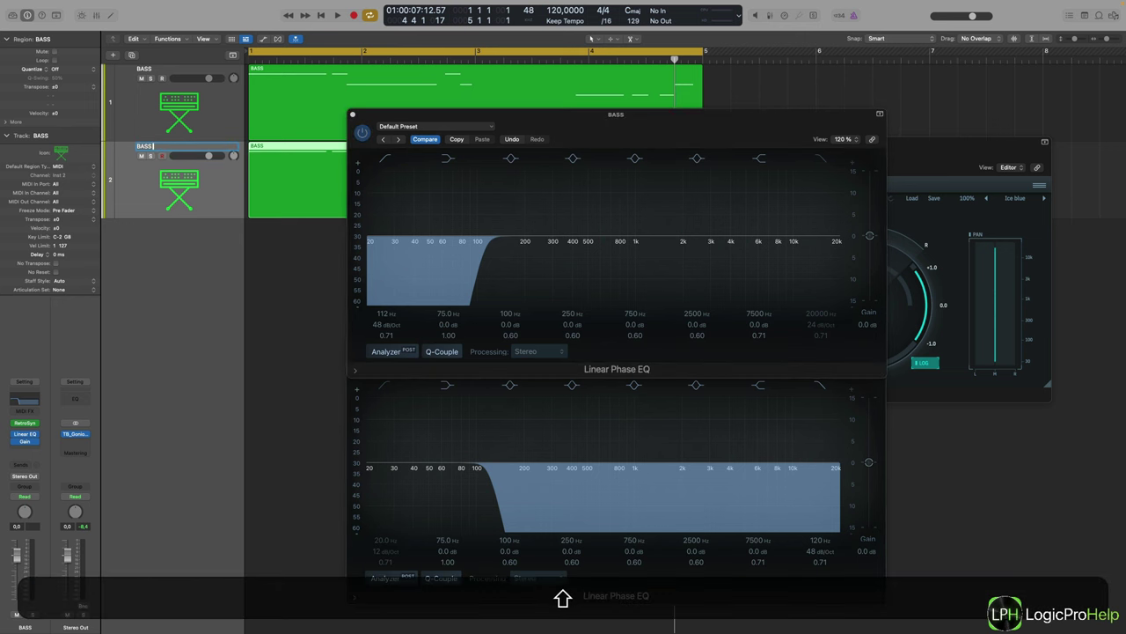
{"action": "type", "text": "SUB"}
{"action": "key", "text": "shift+Return"}
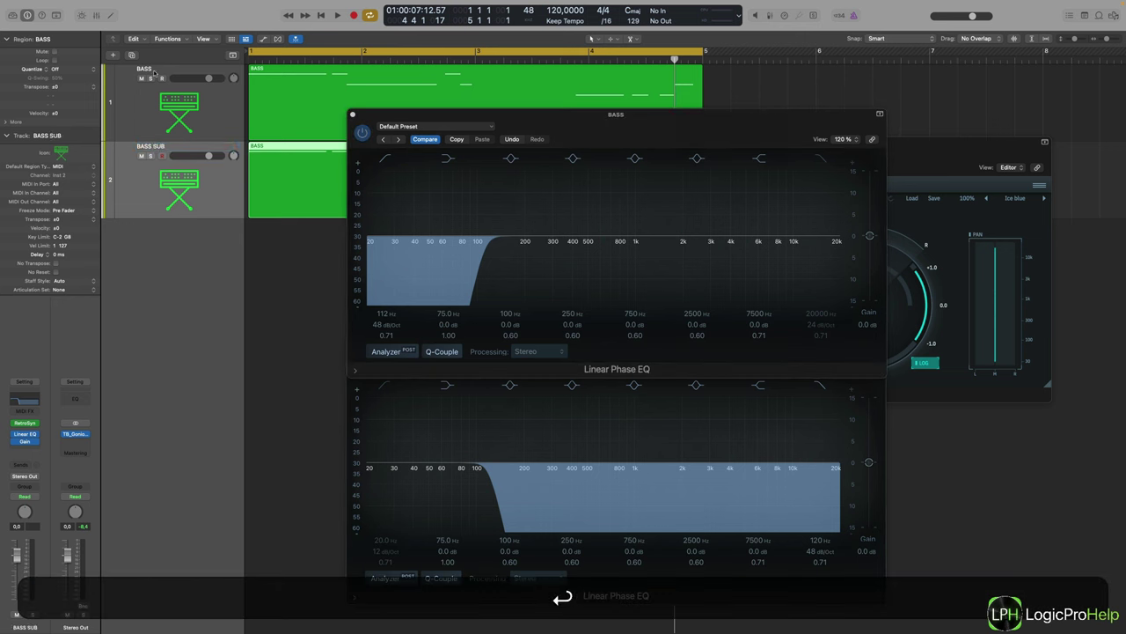
{"action": "double_click", "coordinate": [148, 70]}
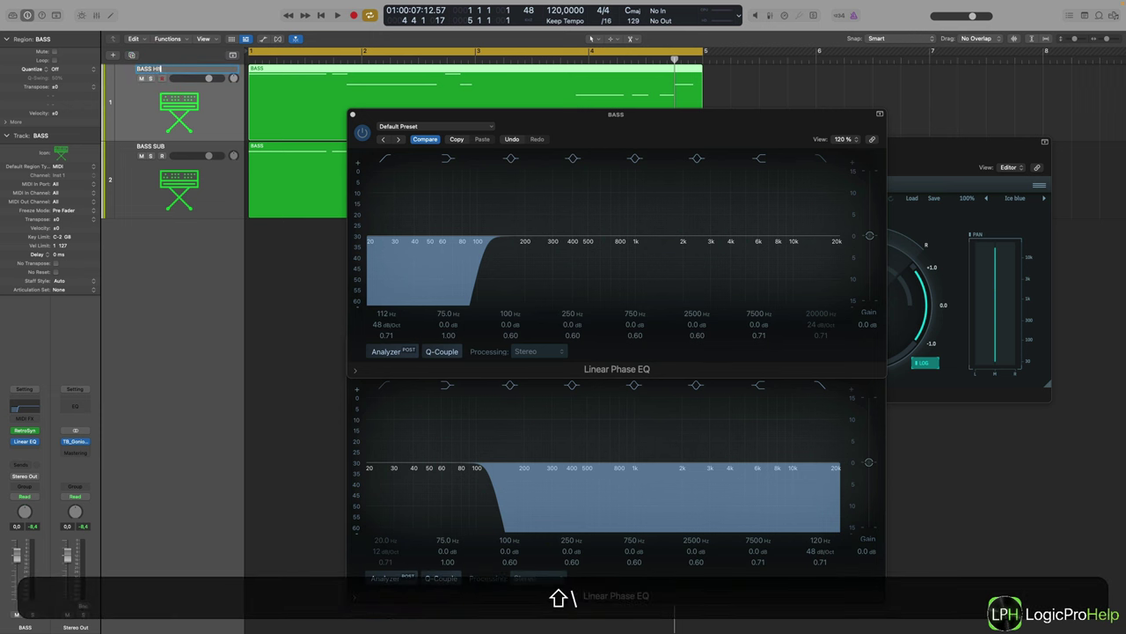
{"action": "type", "text": "HI"}
{"action": "key", "text": "Return"}
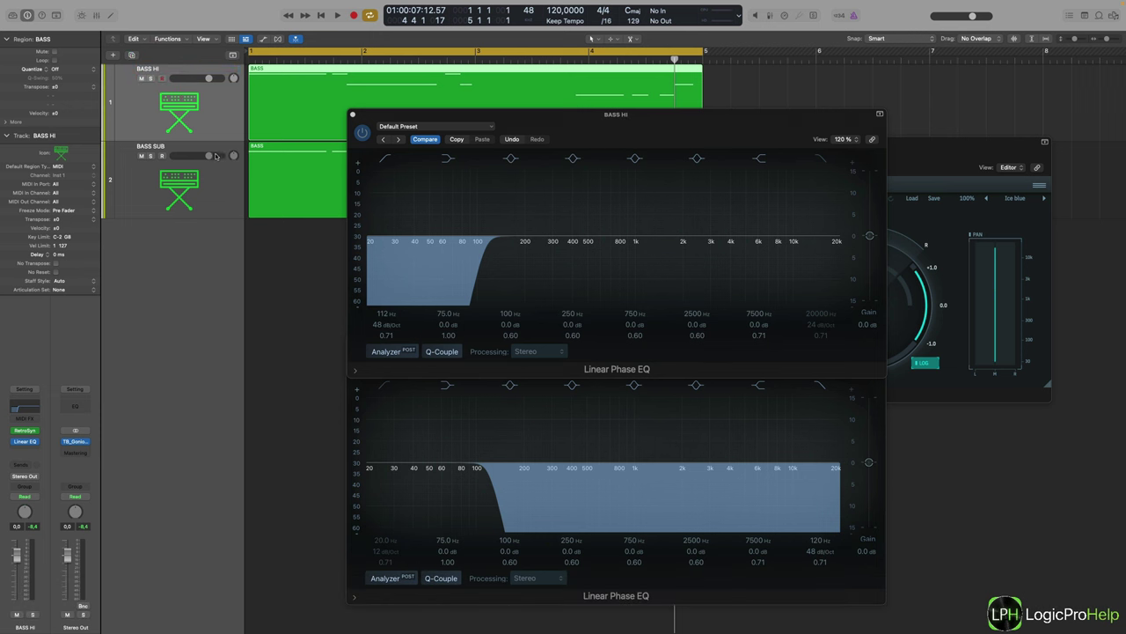
- Try out lower volume levels on the BASS SUB track, leaving its fader at -2.7 dB
{"action": "left_click_drag", "start_coordinate": [210, 156], "coordinate": [183, 161]}
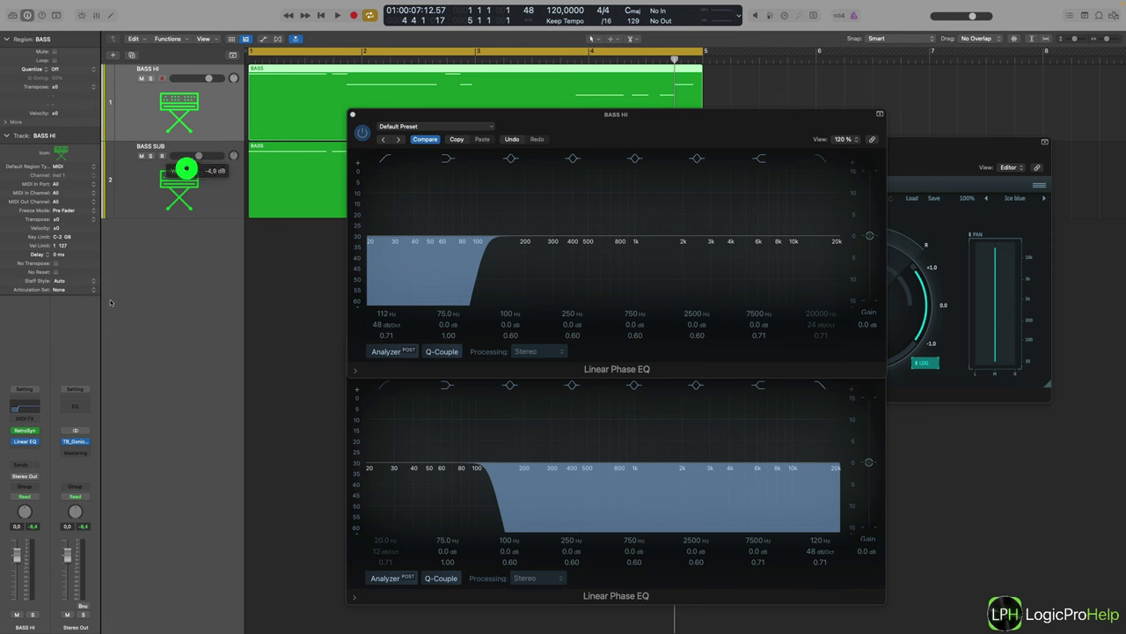
{"action": "left_click", "coordinate": [146, 94]}
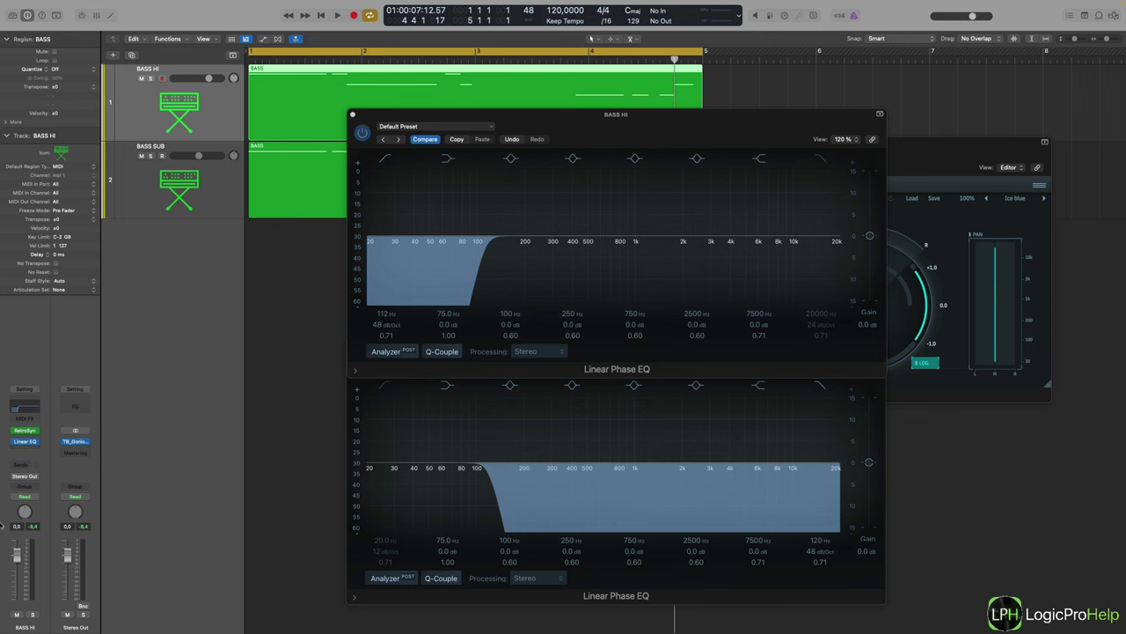
{"action": "left_click", "coordinate": [146, 185]}
{"action": "left_click_drag", "start_coordinate": [197, 165], "coordinate": [192, 156]}
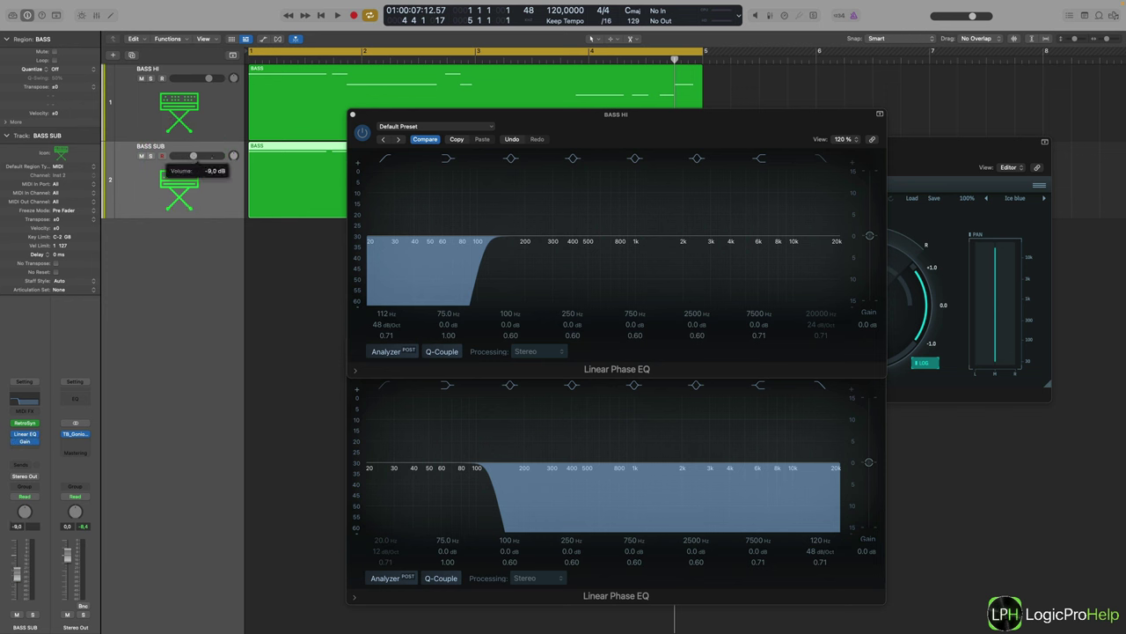
{"action": "left_click_drag", "start_coordinate": [204, 156], "coordinate": [203, 155]}
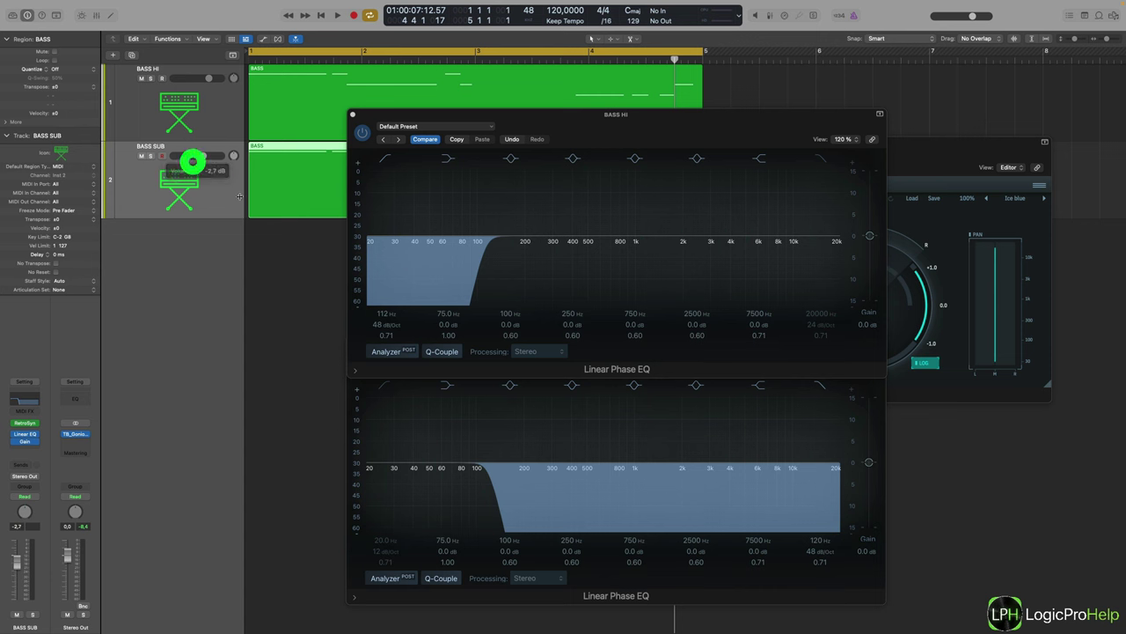
- Close the Linear Phase EQ windows of both bass tracks, keeping the goniometer open
{"action": "left_click", "coordinate": [354, 116]}
{"action": "left_click", "coordinate": [353, 115]}
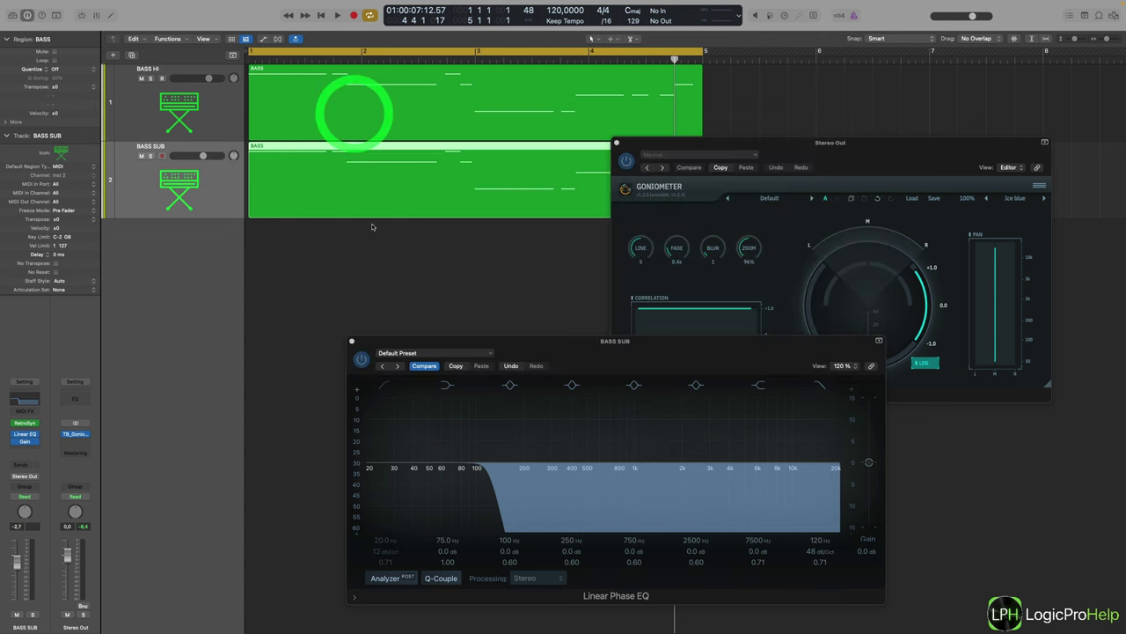
{"action": "left_click", "coordinate": [351, 342]}
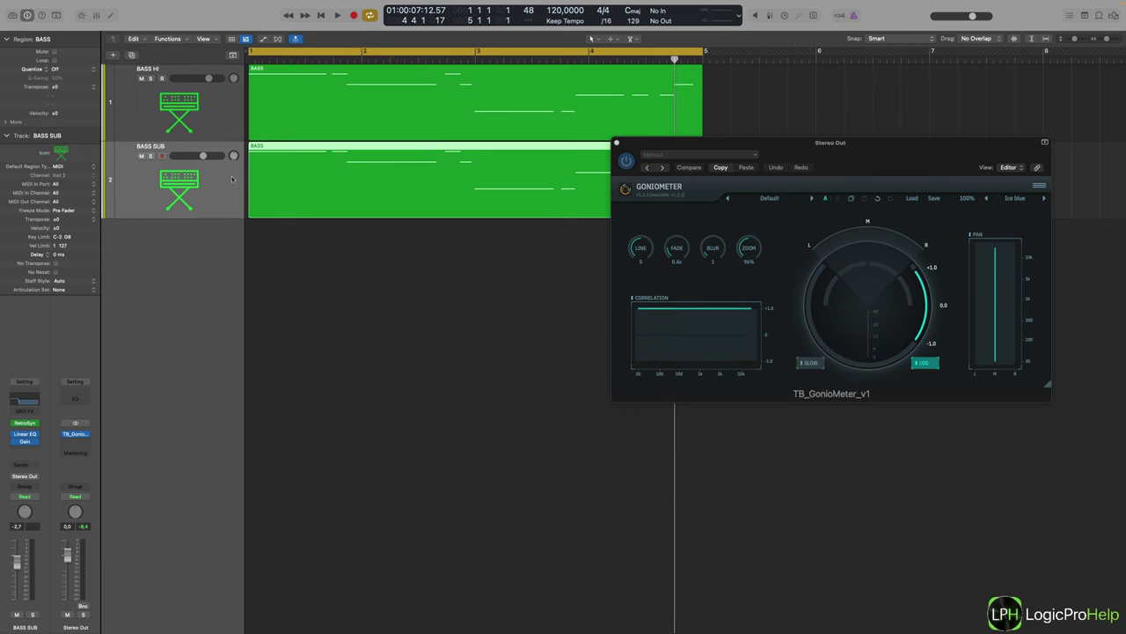
- Start playback and balance the BASS SUB track against BASS HI, setting its volume to -1.4 dB
{"action": "left_click_drag", "start_coordinate": [202, 162], "coordinate": [181, 161]}
{"action": "left_click_drag", "start_coordinate": [196, 157], "coordinate": [196, 157]}
{"action": "left_click", "coordinate": [355, 263]}
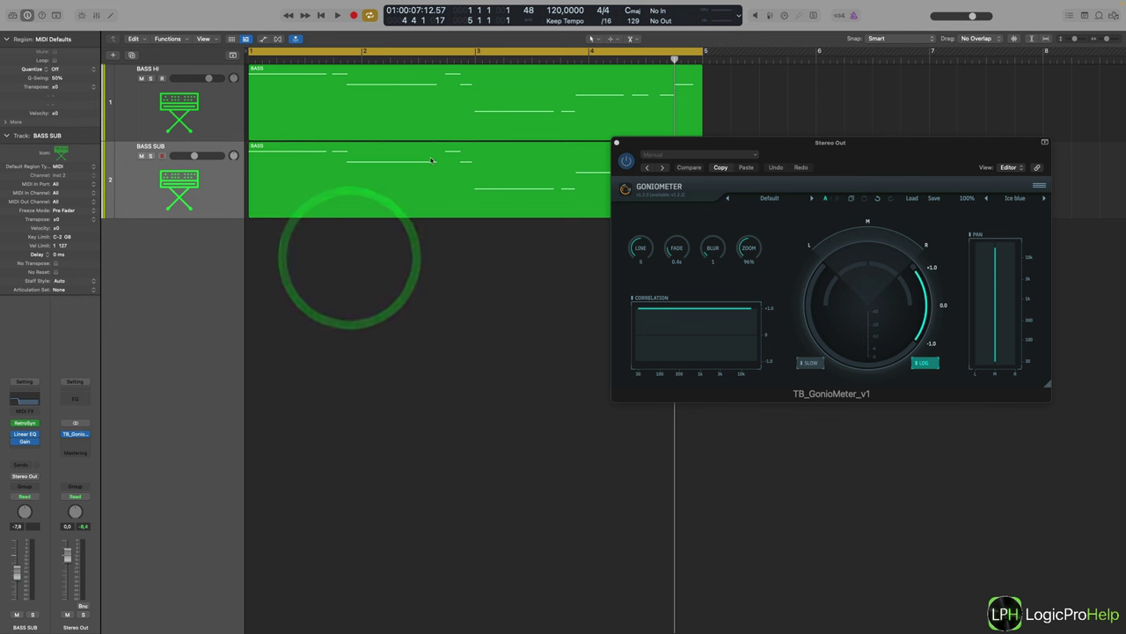
{"action": "key", "text": "space"}
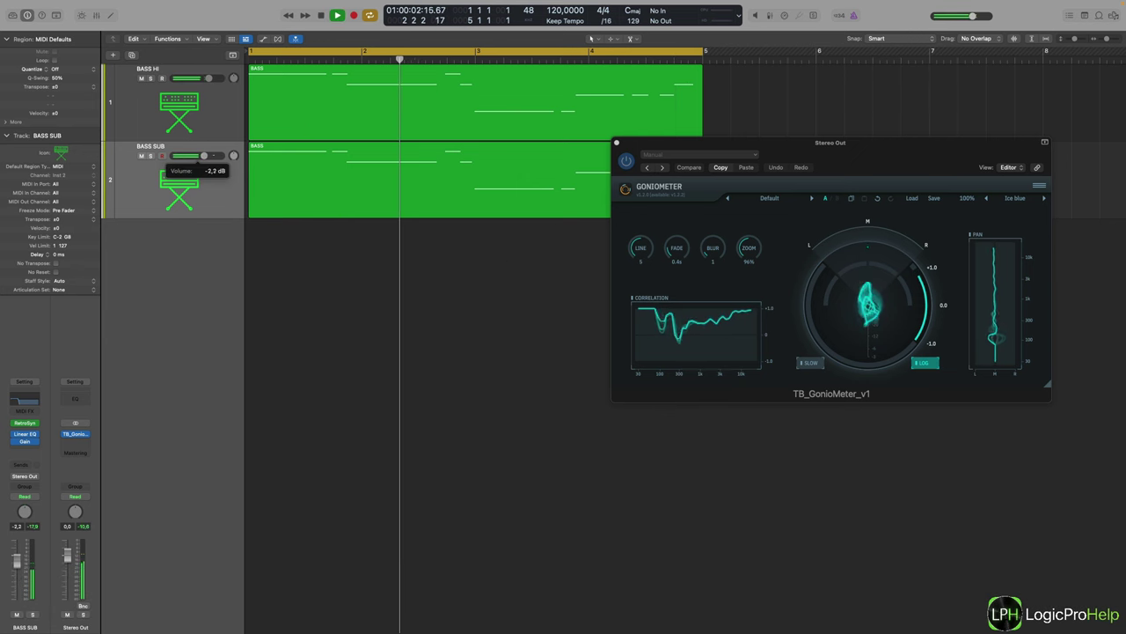
{"action": "left_click_drag", "start_coordinate": [194, 156], "coordinate": [216, 156]}
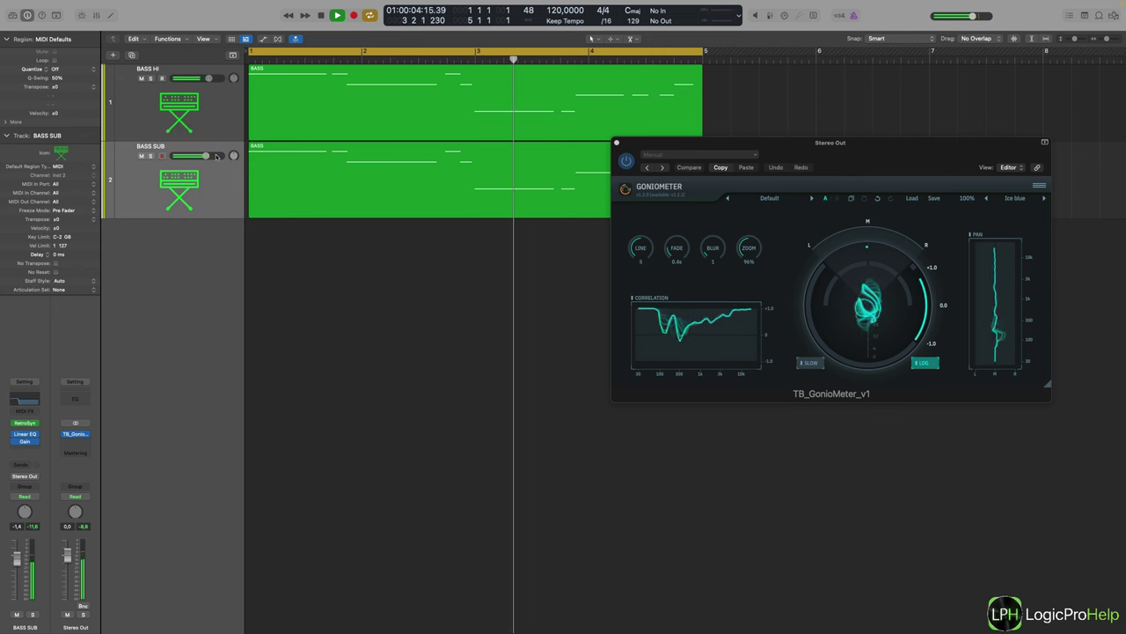
- Set the high cut of the BASS SUB track's EQ to 109 Hz and check the mono setting in its Gain plug-in
{"action": "left_click", "coordinate": [25, 434]}
{"action": "left_click_drag", "start_coordinate": [486, 489], "coordinate": [475, 498]}
{"action": "left_click", "coordinate": [122, 176]}
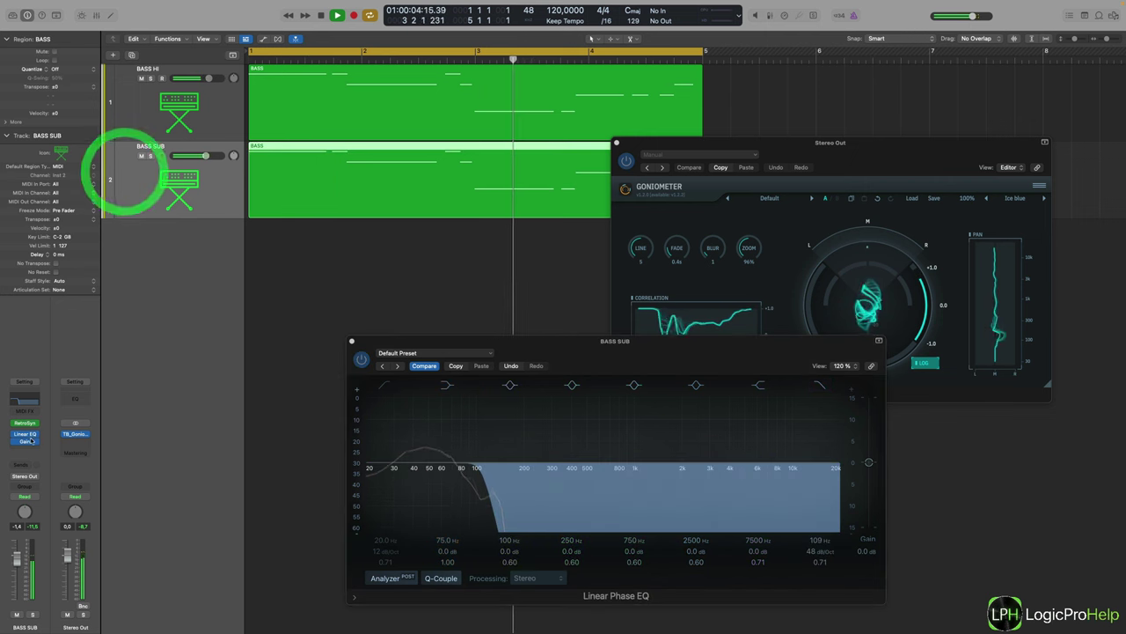
{"action": "left_click", "coordinate": [24, 441]}
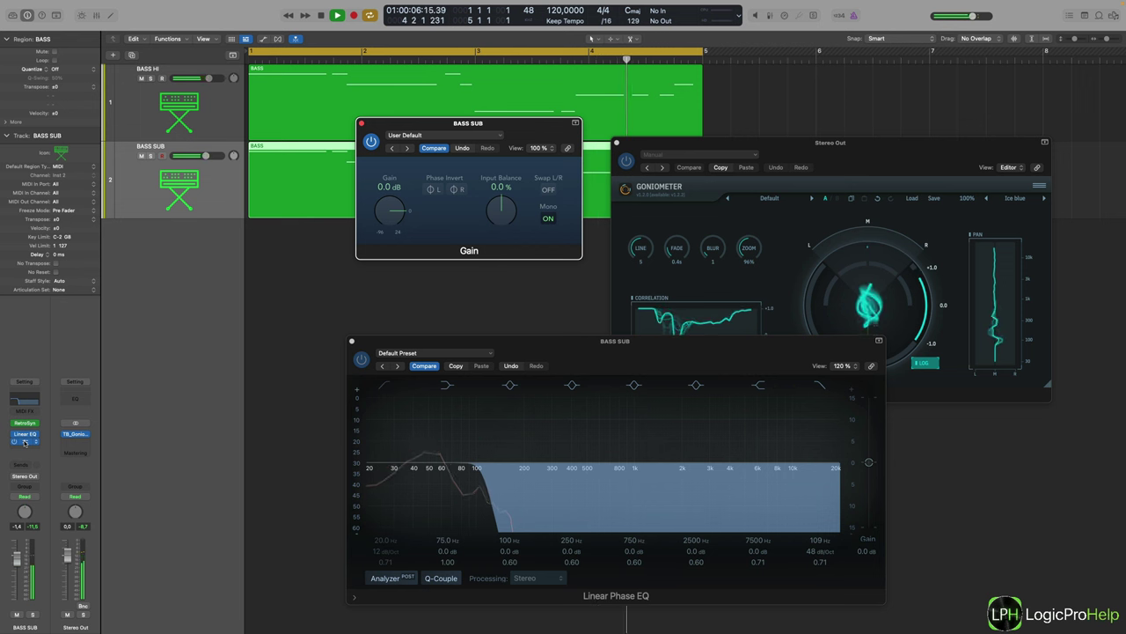
{"action": "left_click", "coordinate": [25, 440]}
- Raise the low cut of the BASS HI track's EQ to 143 Hz and close that EQ window
{"action": "left_click", "coordinate": [146, 105]}
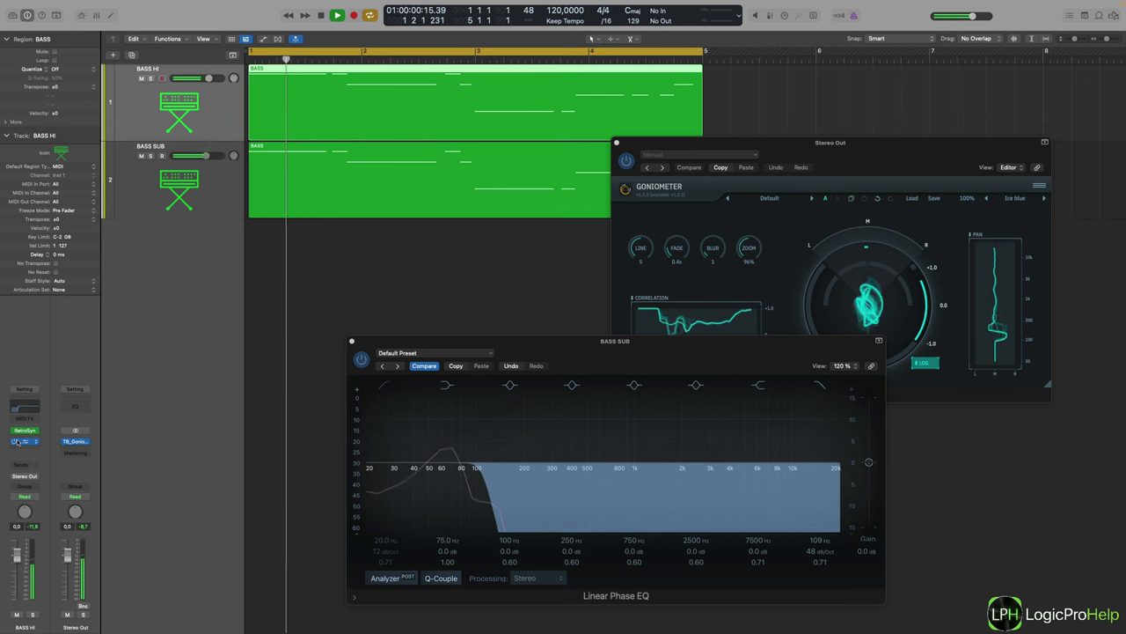
{"action": "left_click", "coordinate": [25, 441]}
{"action": "left_click_drag", "start_coordinate": [499, 277], "coordinate": [517, 278]}
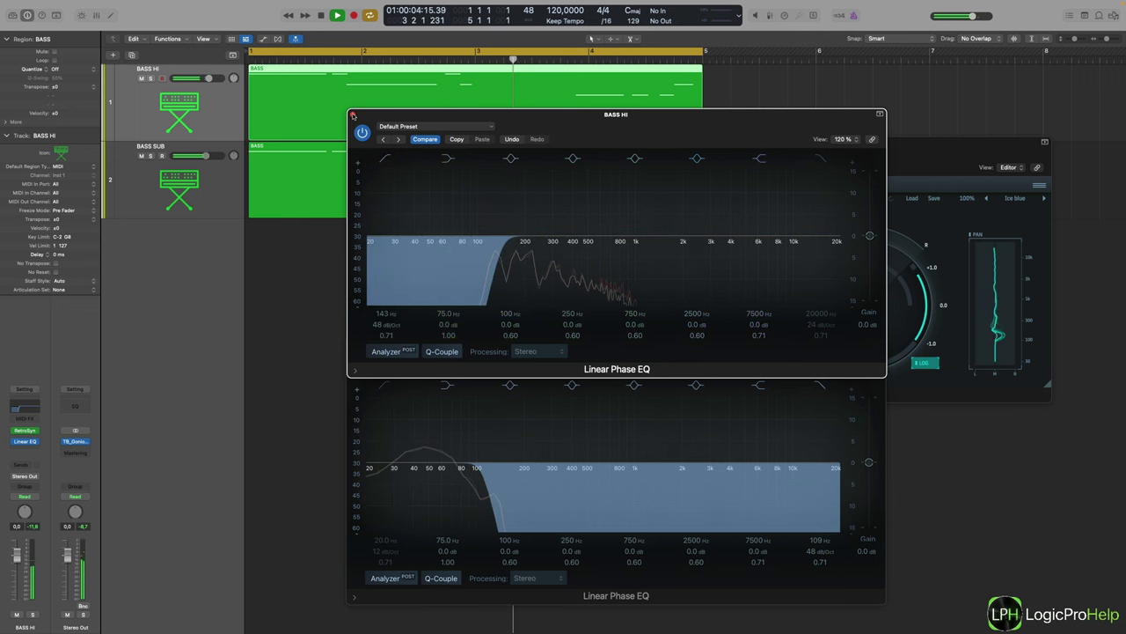
{"action": "left_click", "coordinate": [352, 115]}
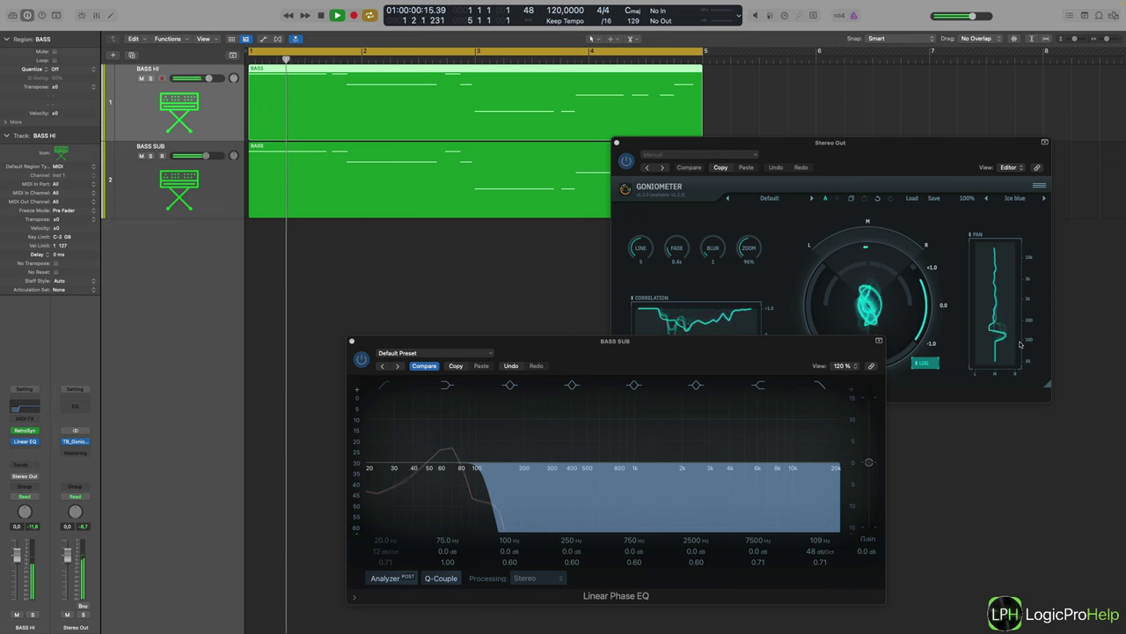
- Stop playback and close the BASS SUB track's Linear Phase EQ window
{"action": "key", "text": "space"}
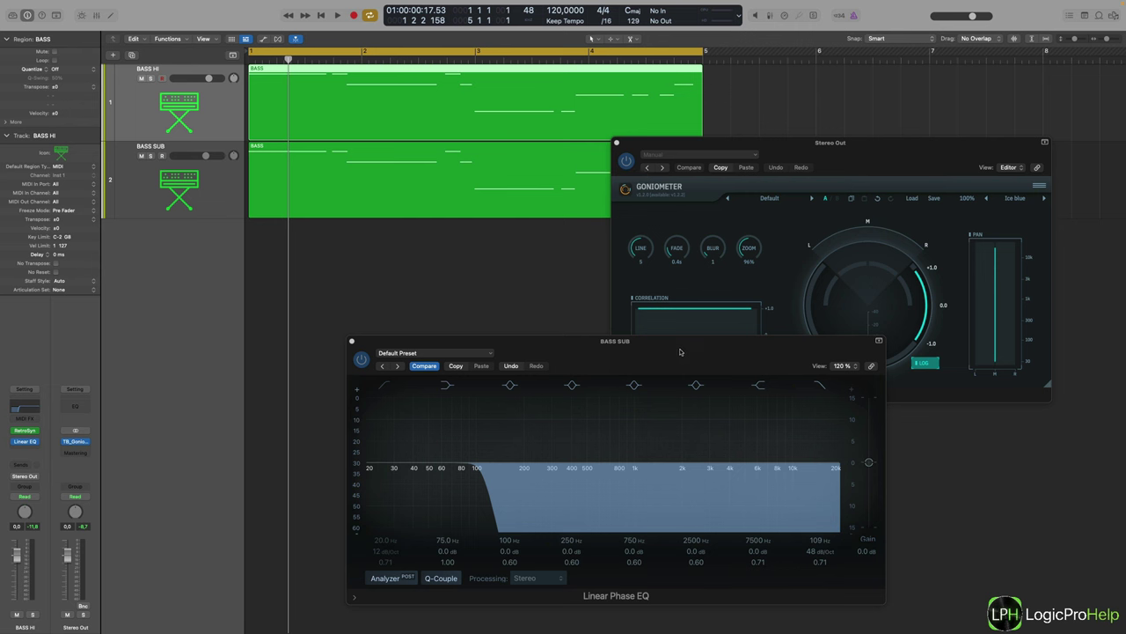
{"action": "left_click_drag", "start_coordinate": [681, 352], "coordinate": [590, 293]}
{"action": "left_click", "coordinate": [262, 281]}
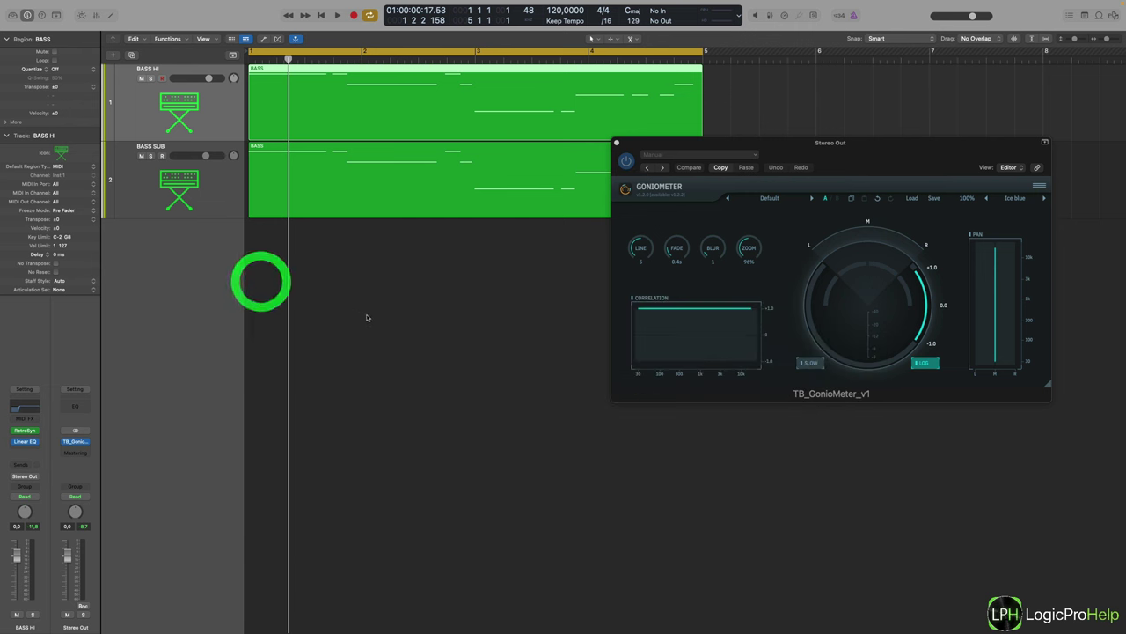